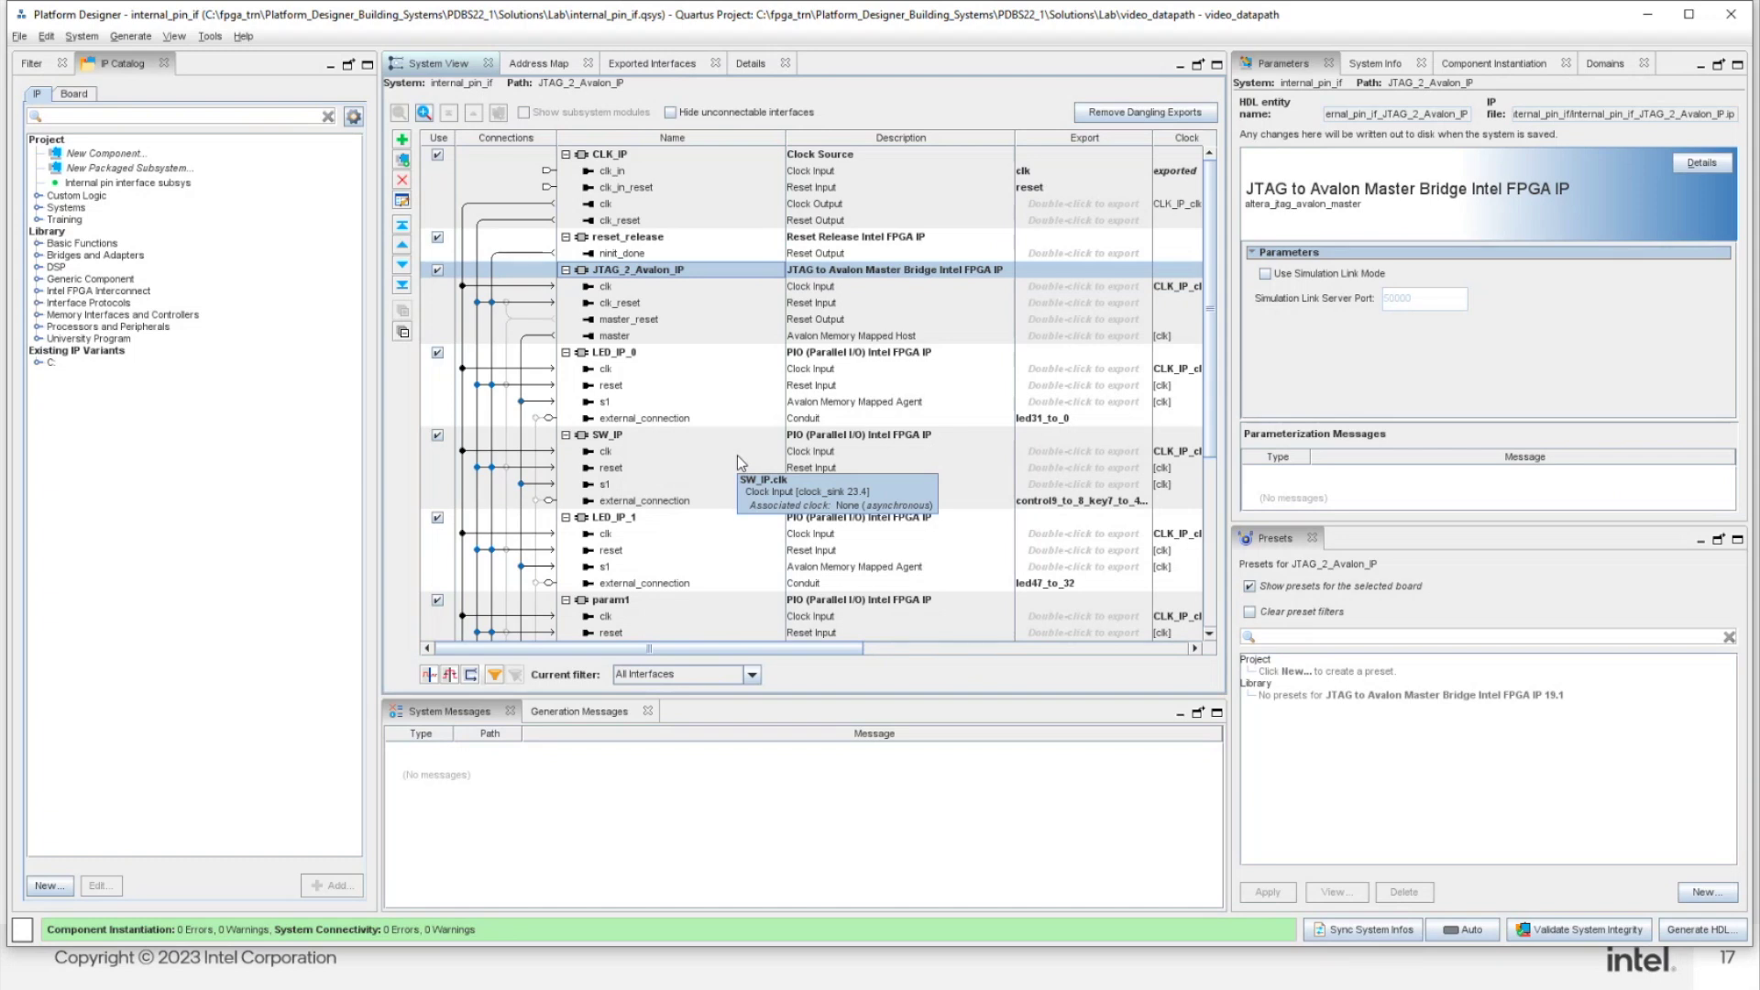
# Show the parameters of LED_IP_0 and examine the Files page of a new component's editor, closing it without creating anything
pyautogui.click(719, 357)
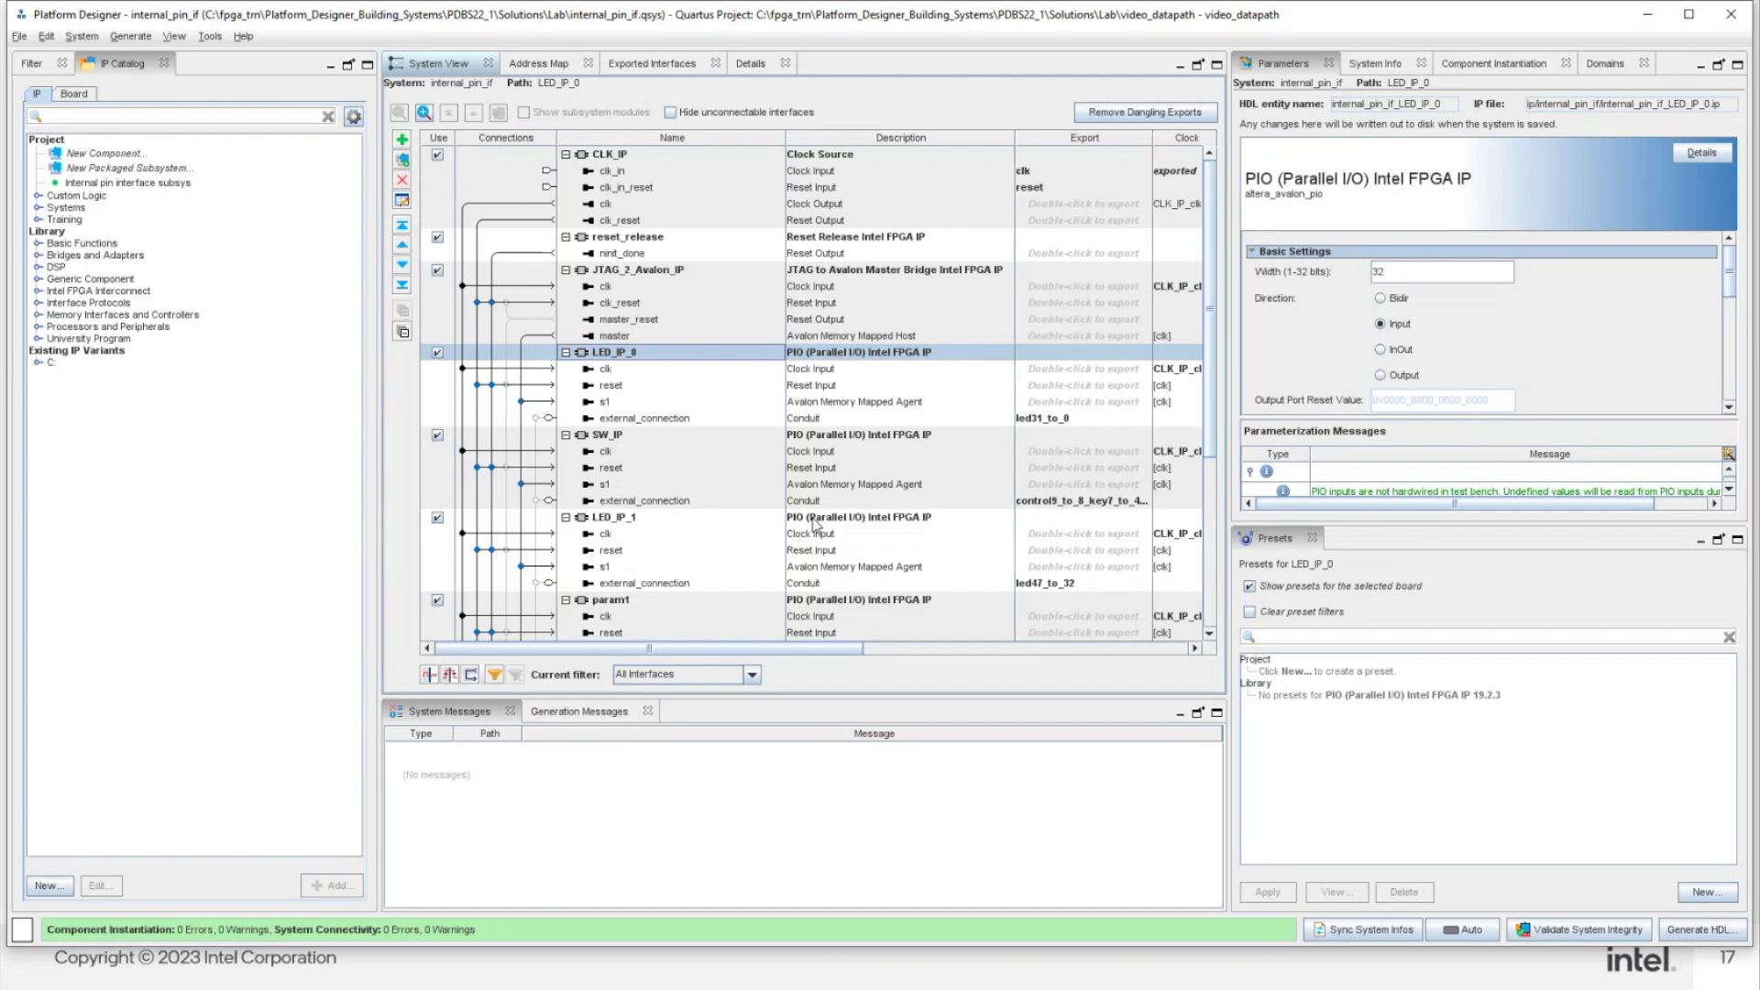
pyautogui.click(114, 158)
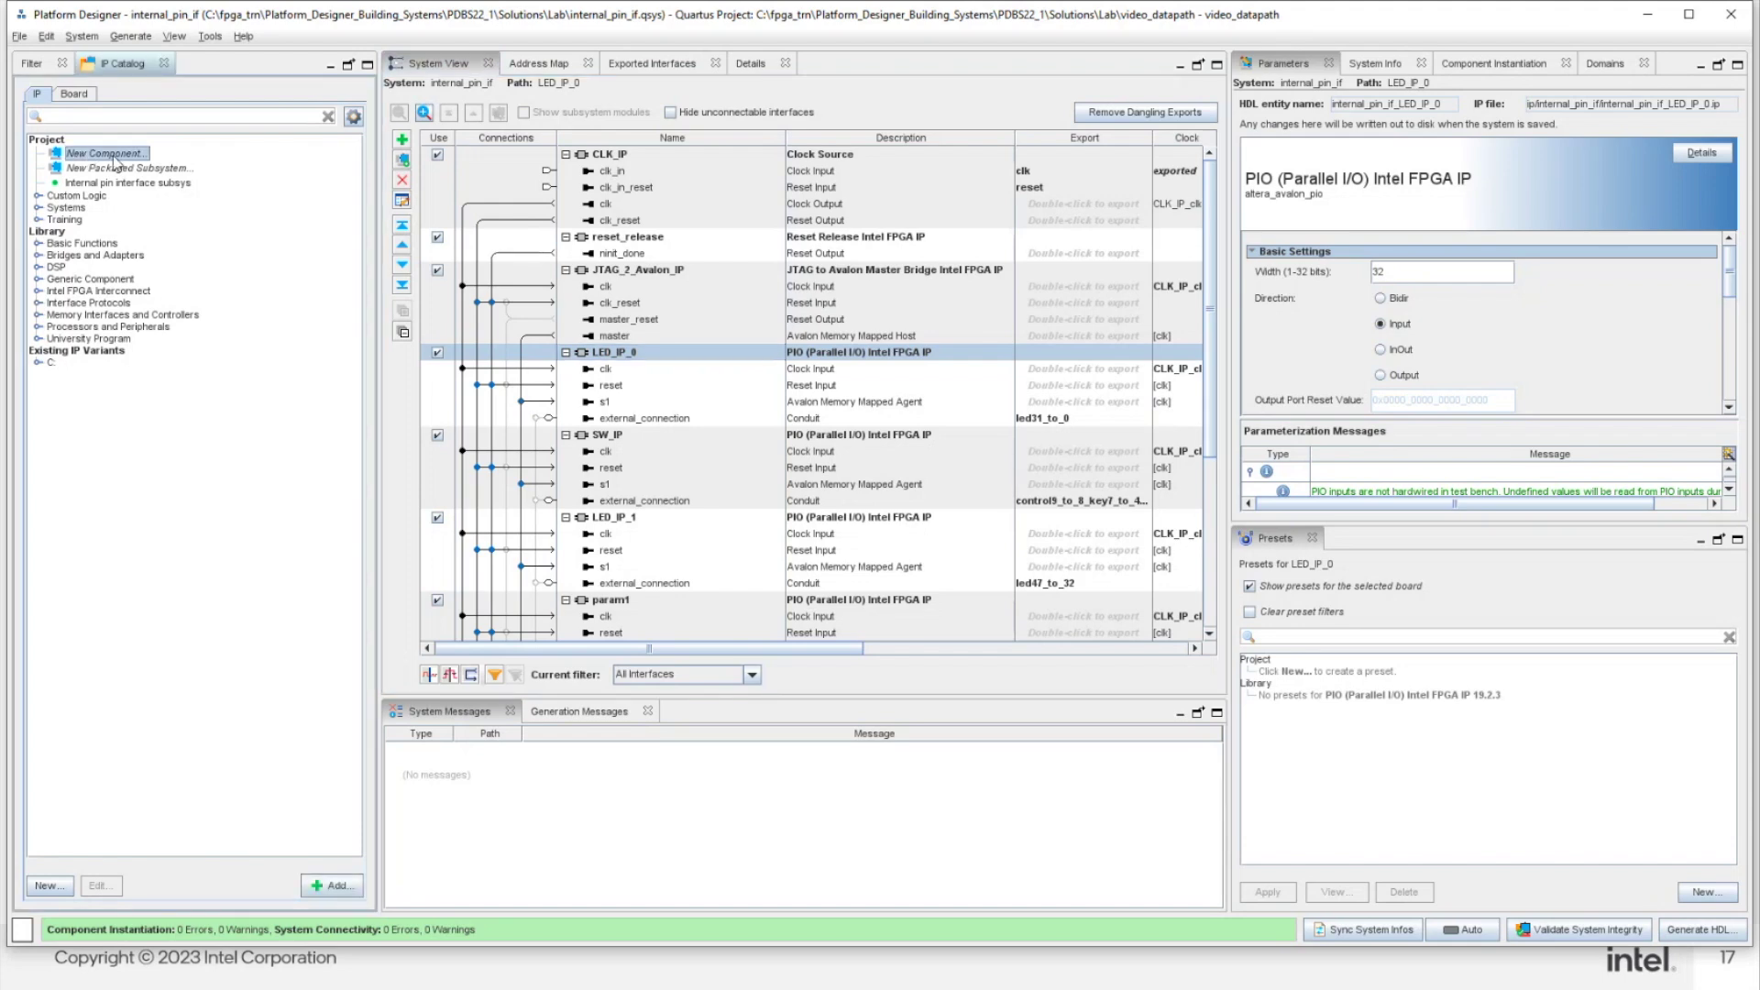
pyautogui.doubleClick(113, 157)
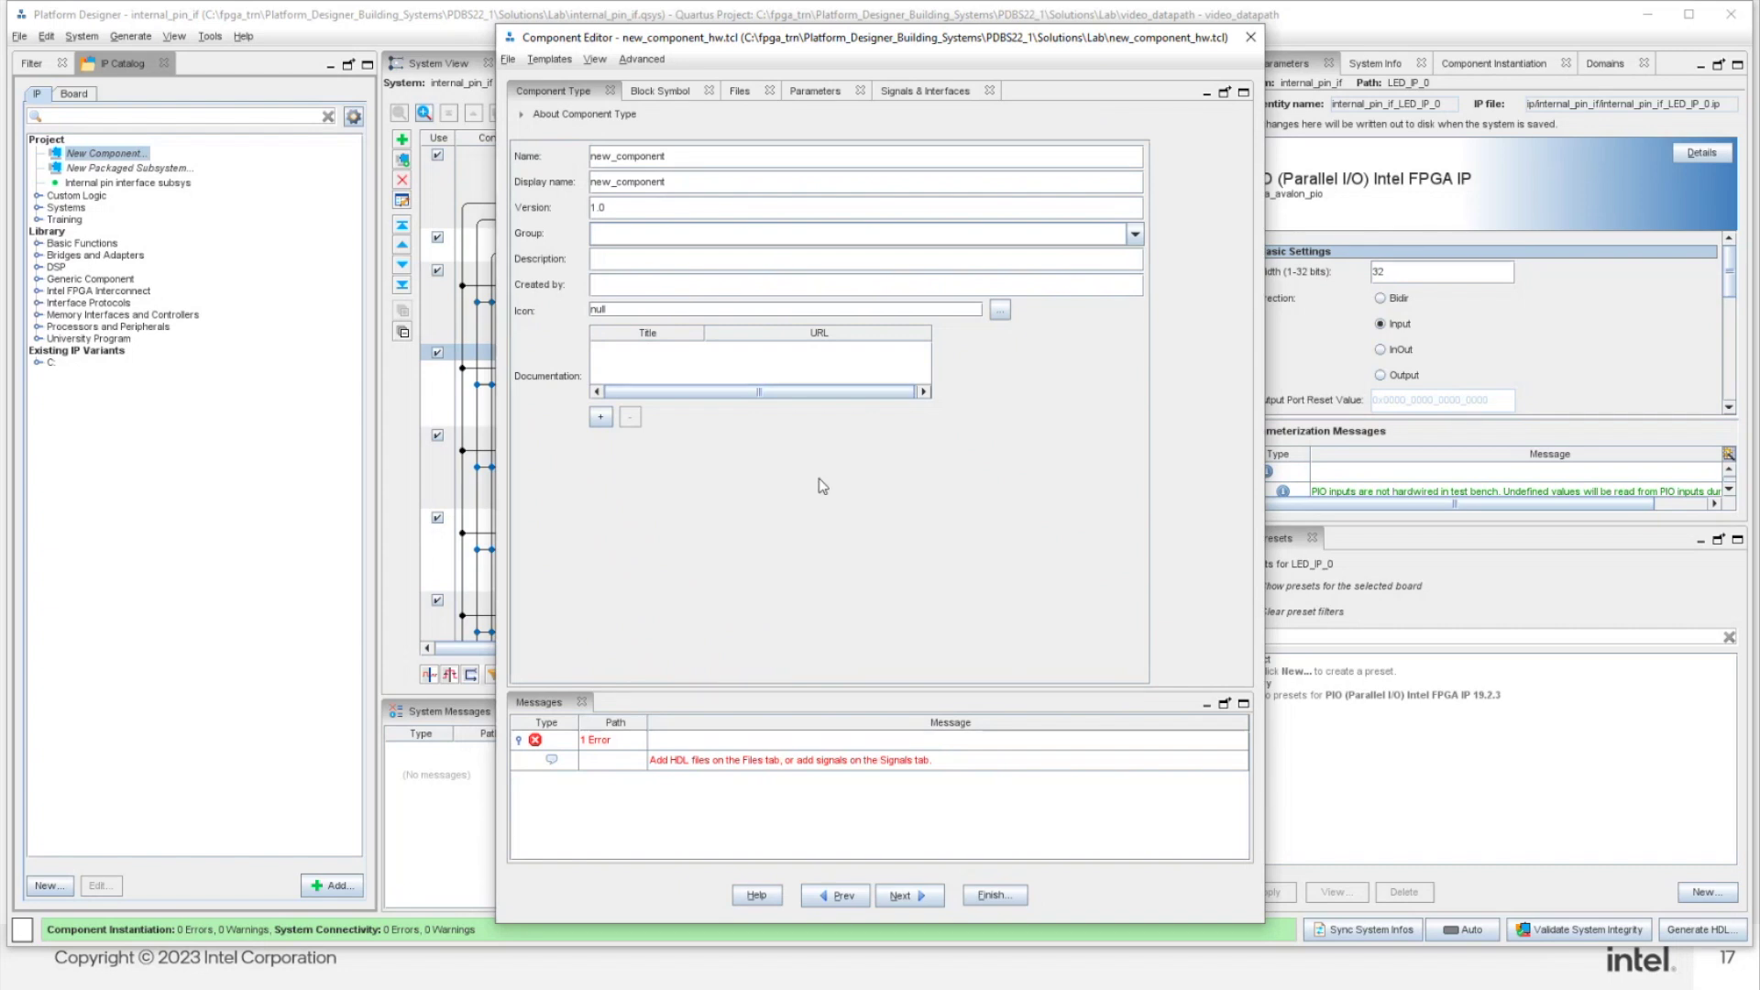
pyautogui.click(740, 92)
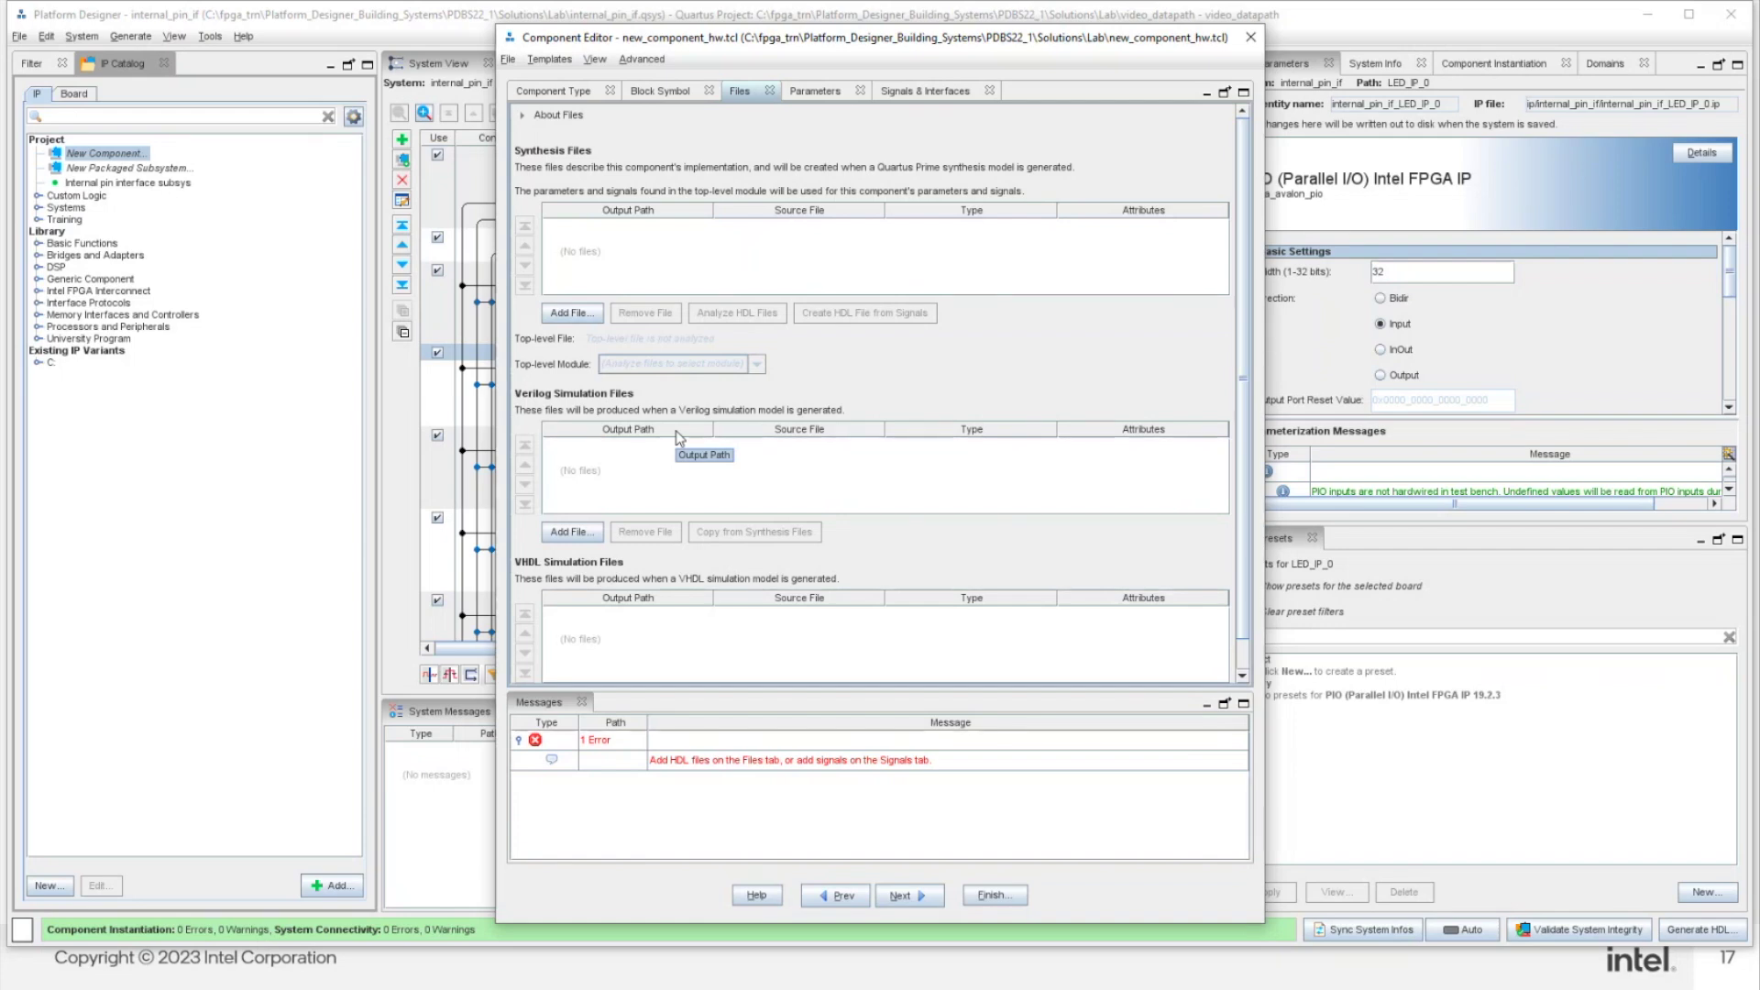
pyautogui.click(1254, 37)
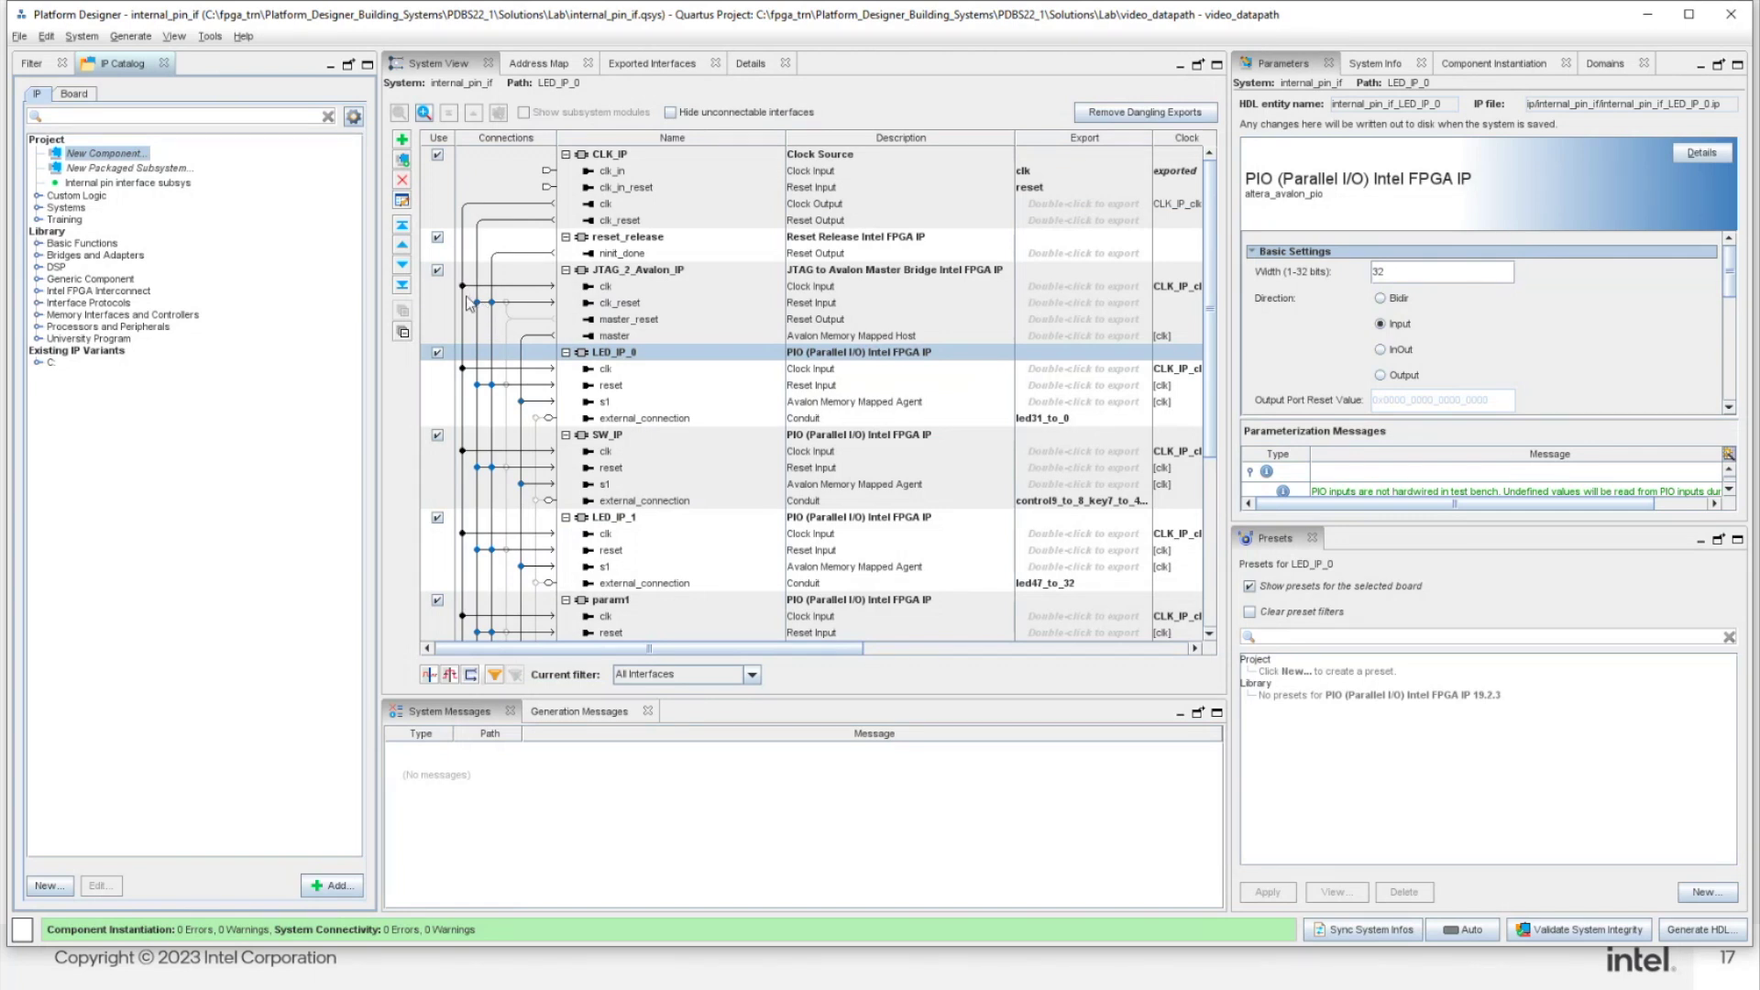
pyautogui.moveTo(478, 312)
pyautogui.moveTo(478, 306)
pyautogui.click(661, 963)
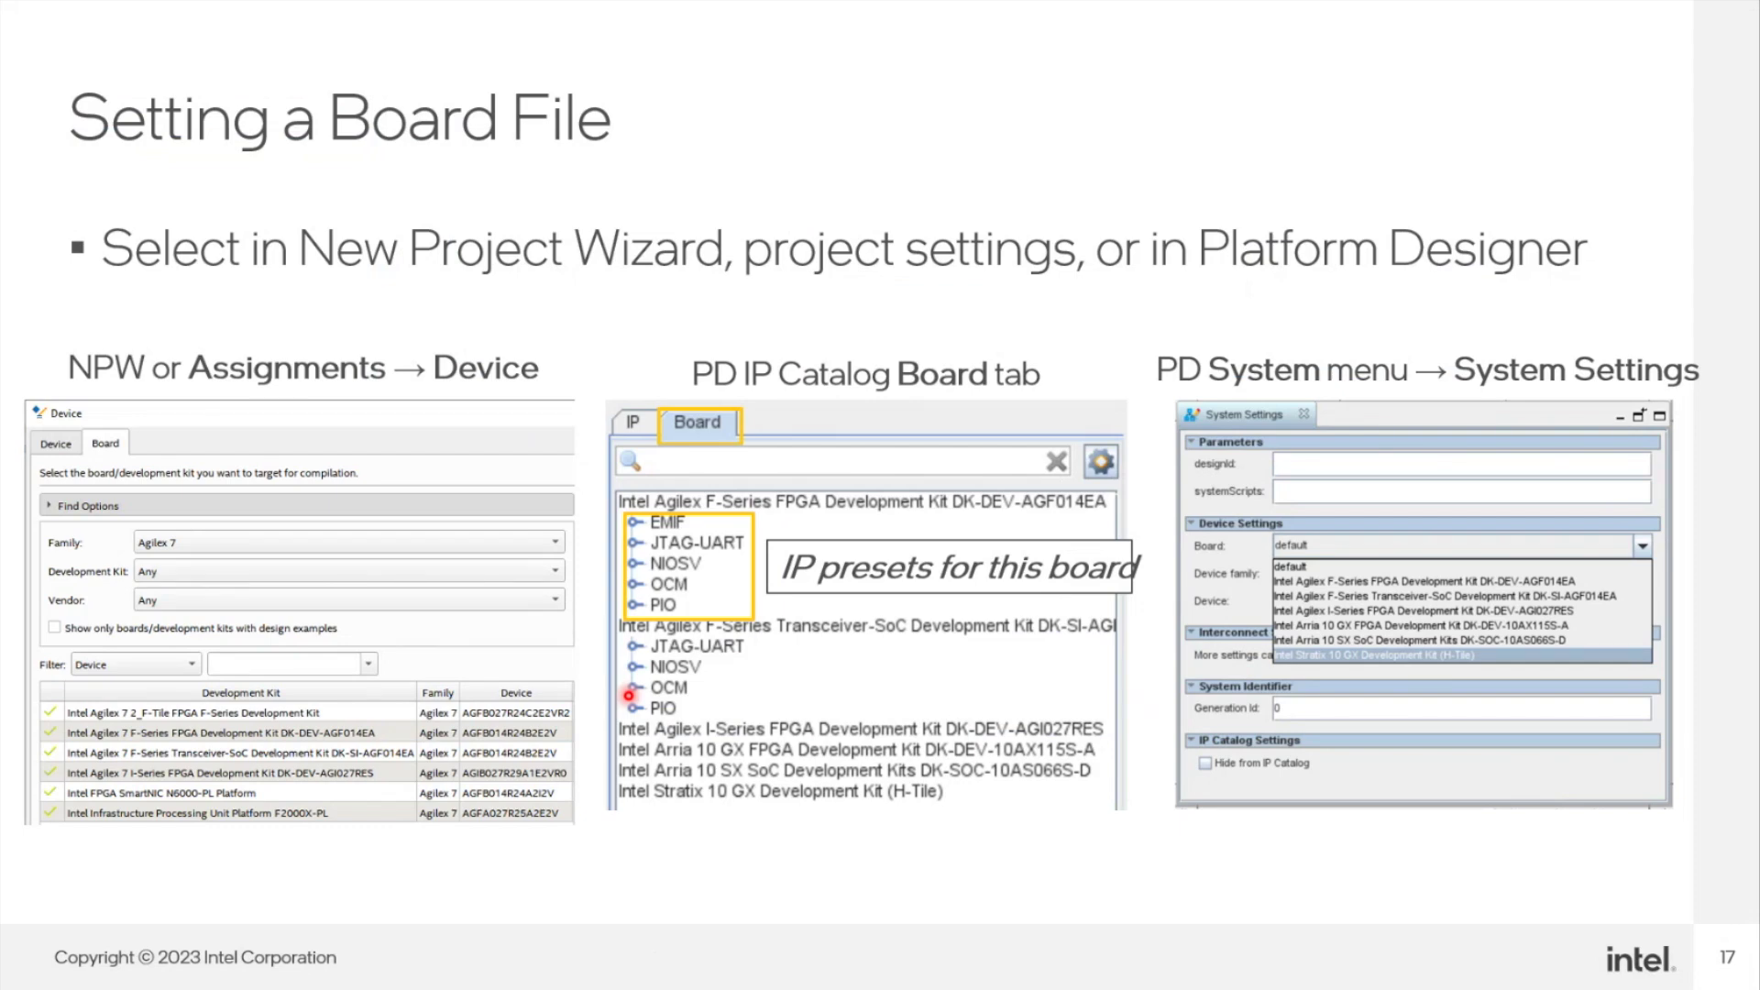
pyautogui.press('Left')
pyautogui.press('Right')
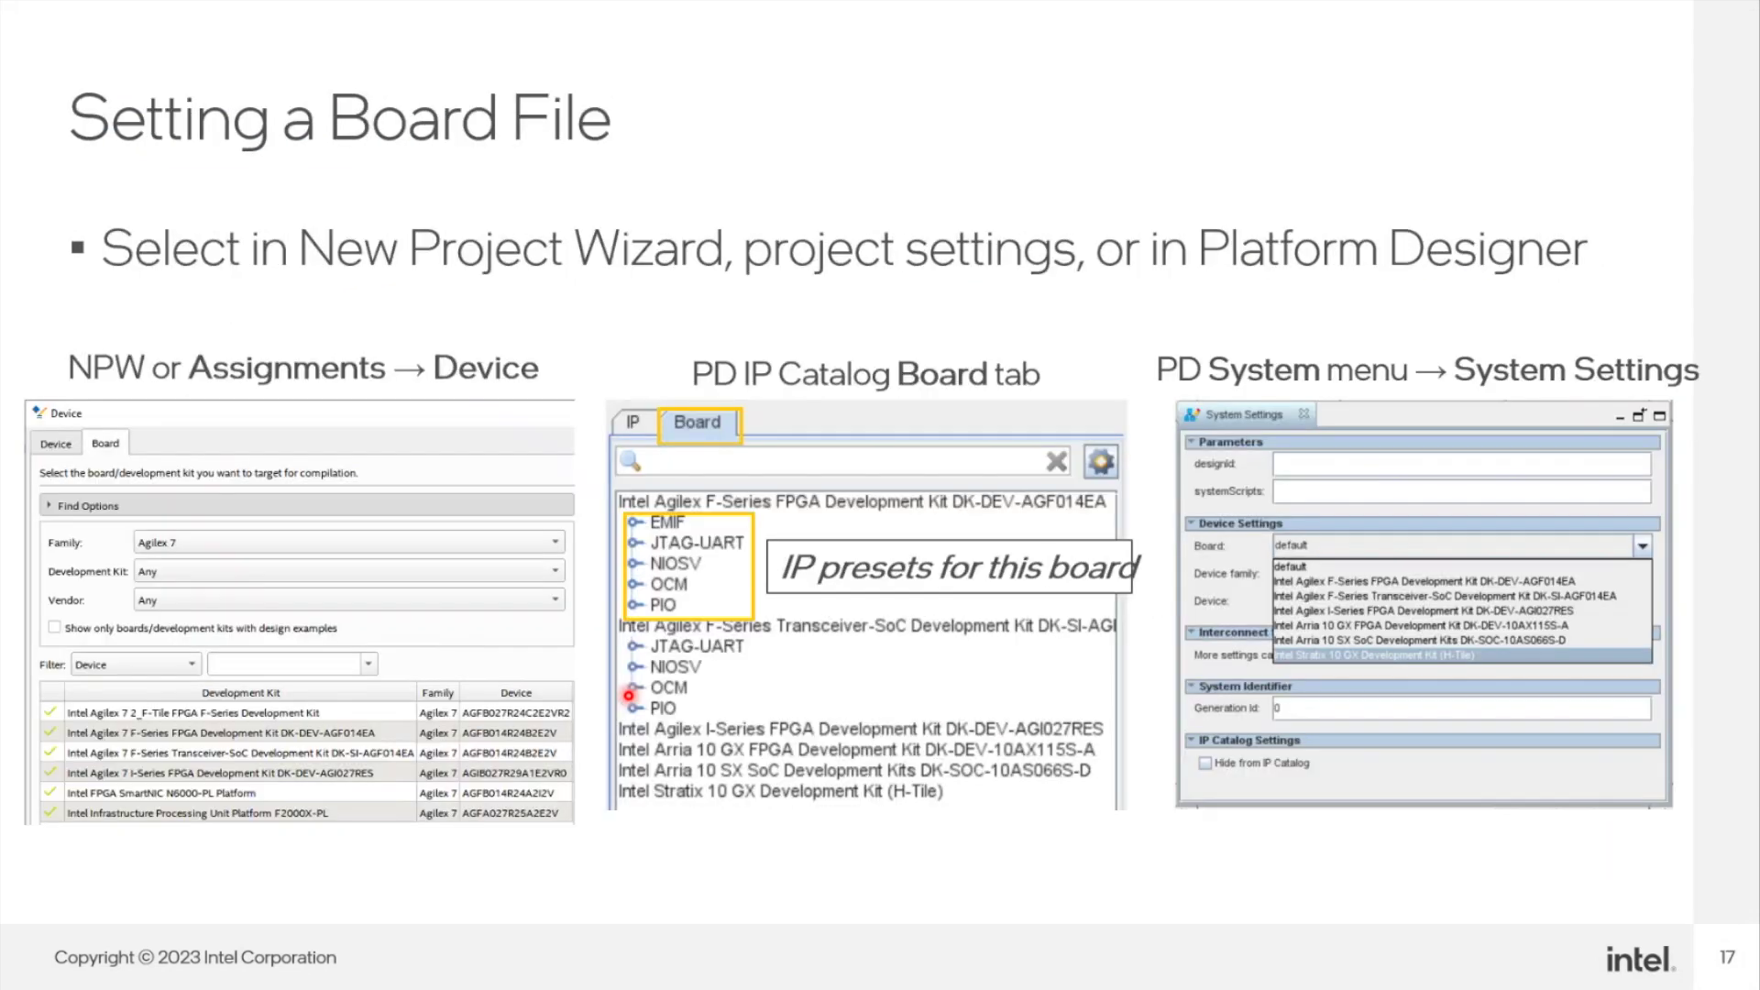
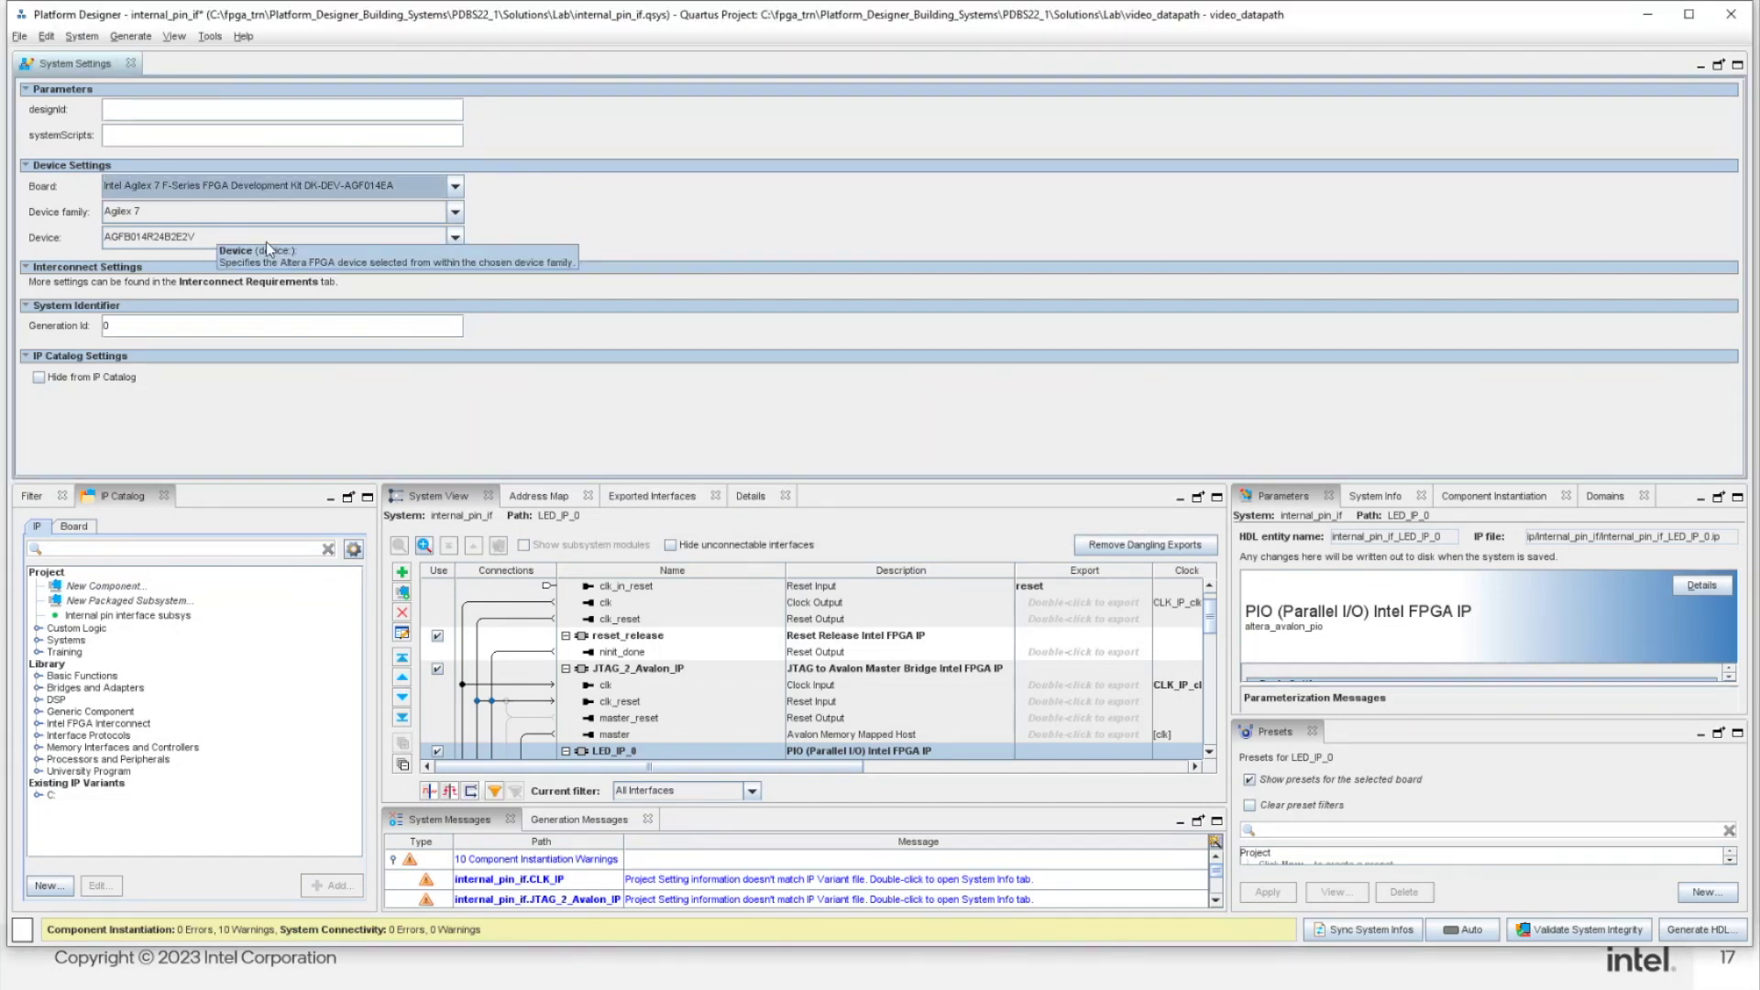
# Switch to Quartus Prime Pro Edition to examine the target device in the project hierarchy, and return to Platform Designer
pyautogui.hotkey('alt', 'Tab')
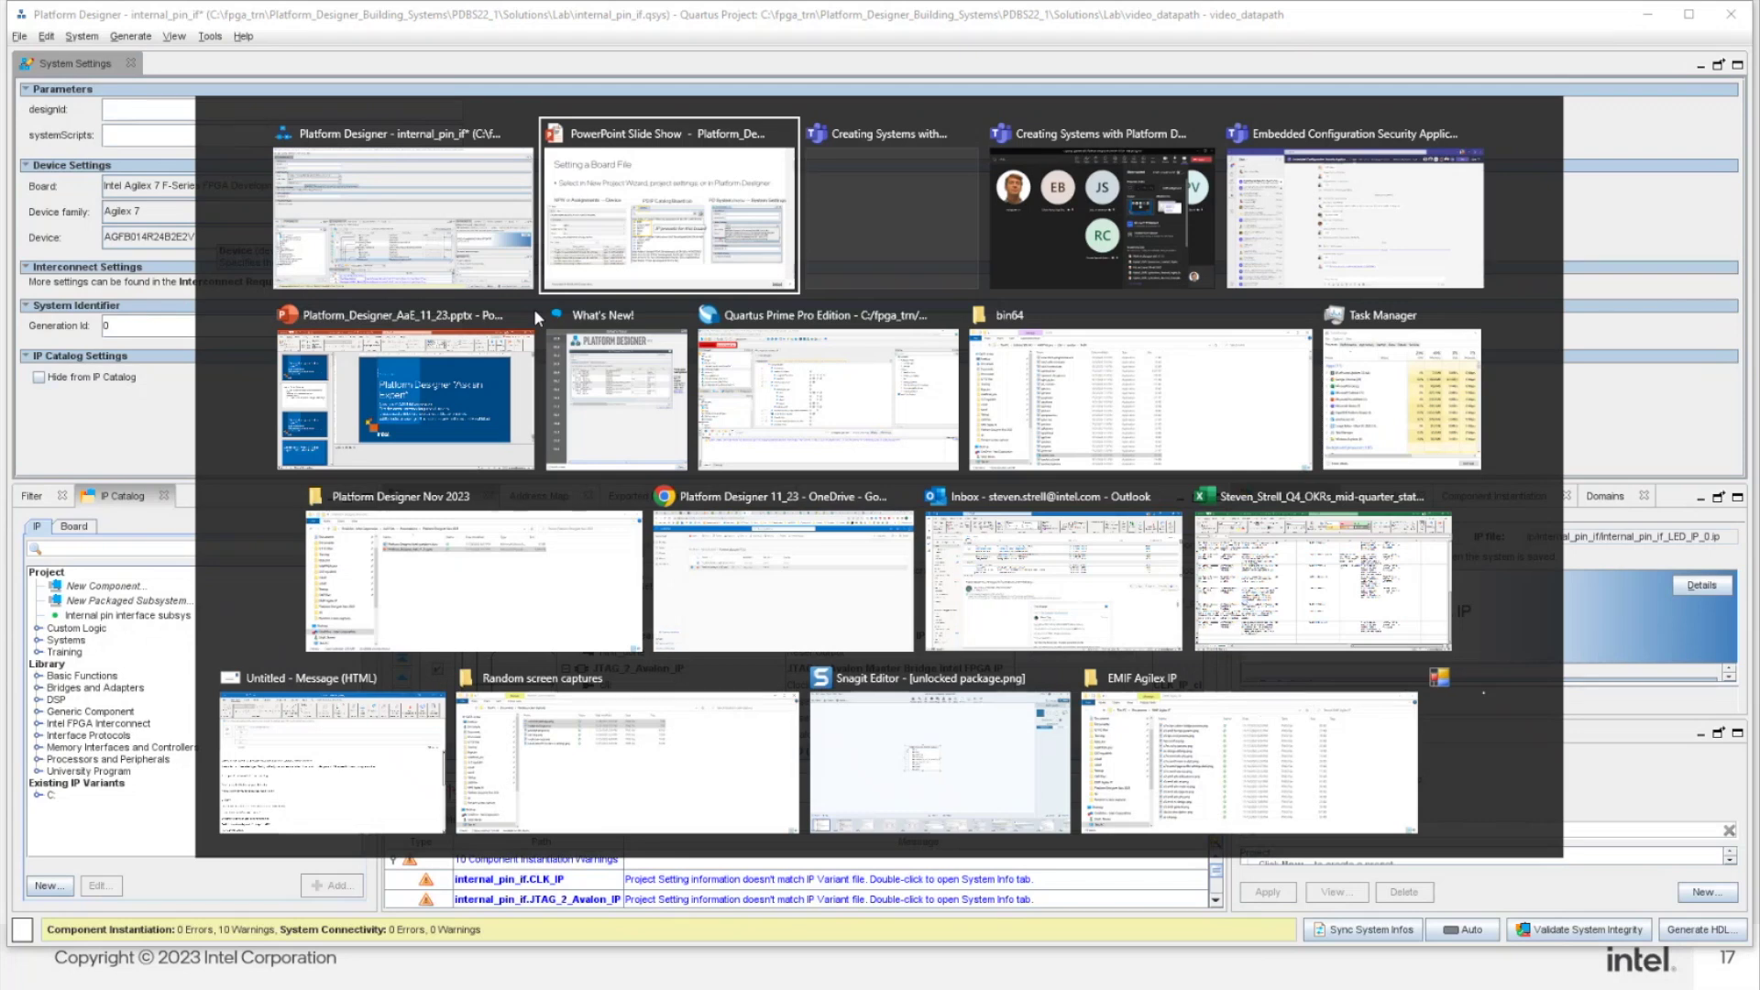
pyautogui.press('Tab')
pyautogui.press('Tab')
pyautogui.press('Tab')
pyautogui.press('Tab')
pyautogui.press('Tab')
pyautogui.press('Tab')
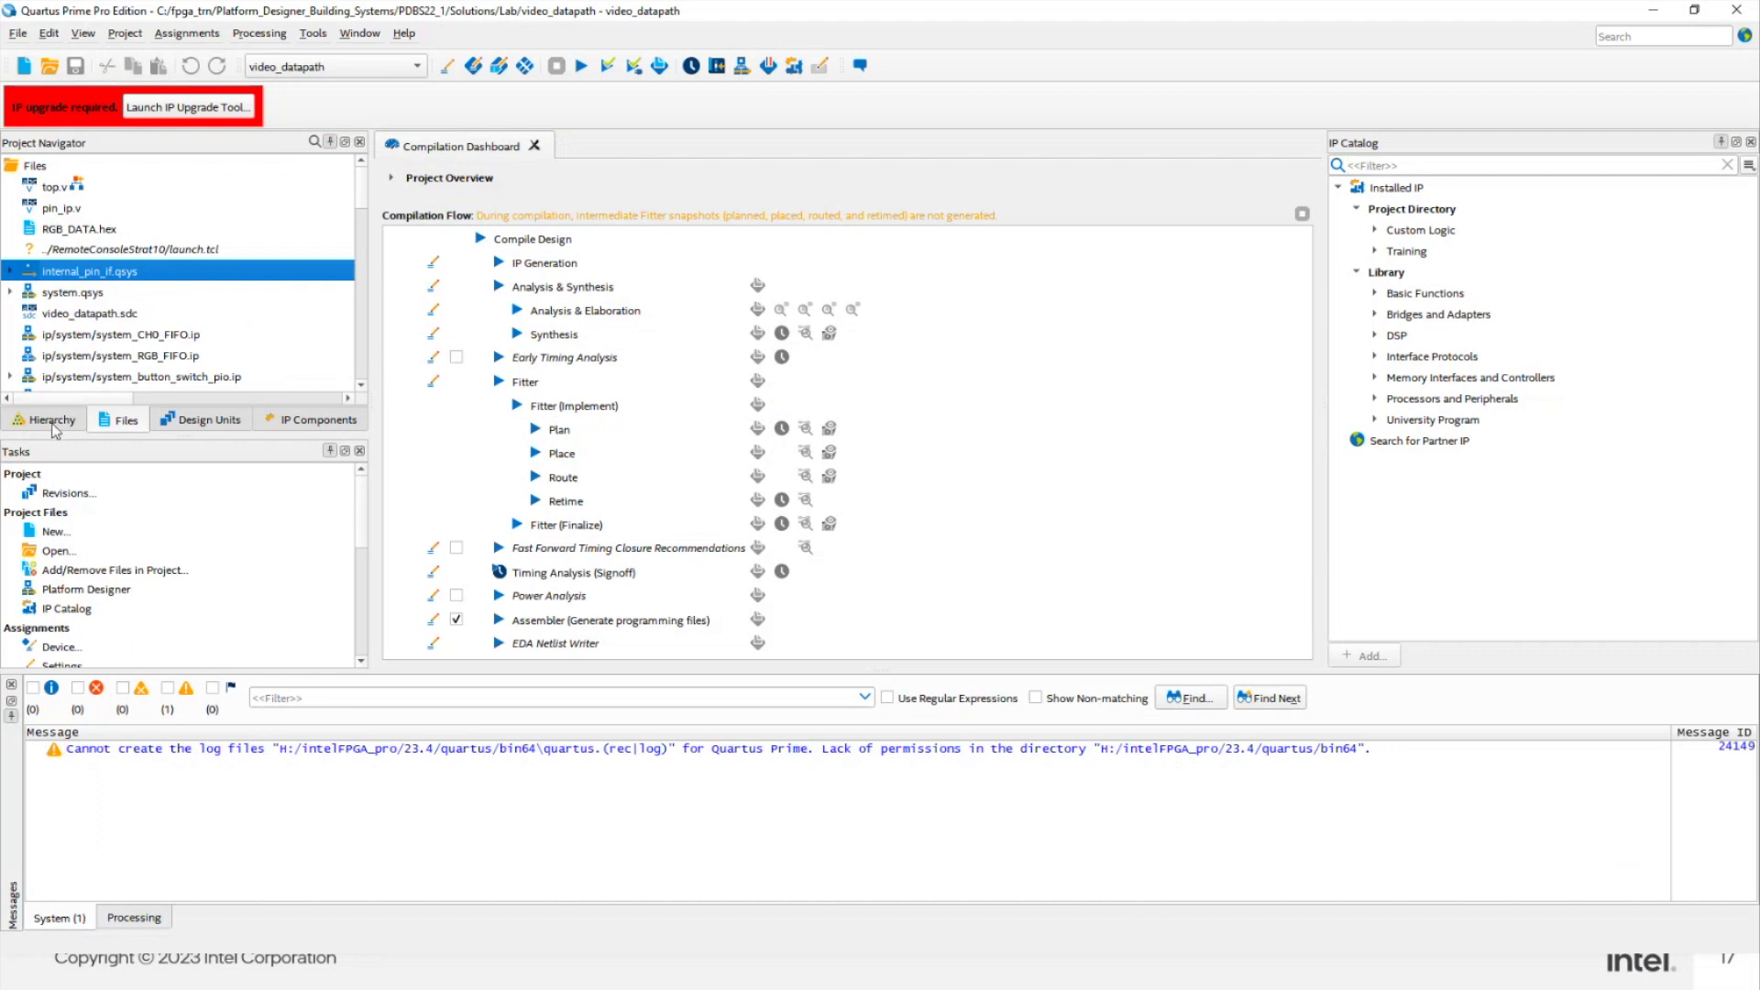
pyautogui.click(52, 420)
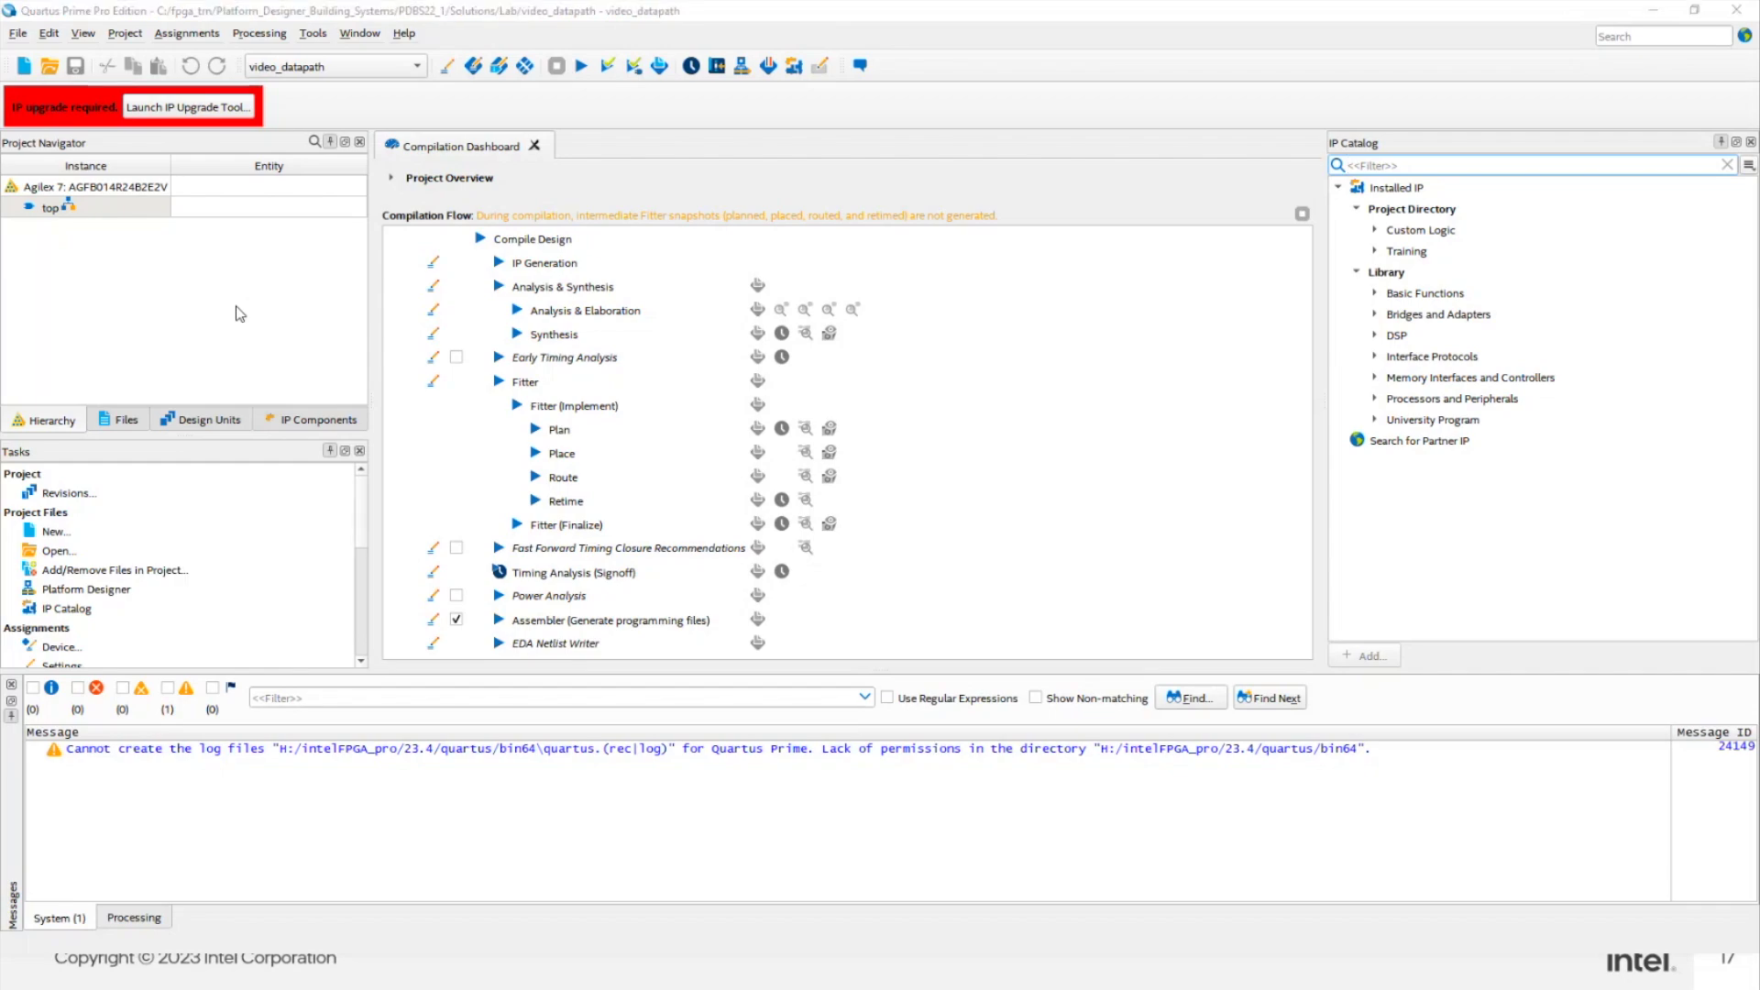
pyautogui.hotkey('alt', 'Tab')
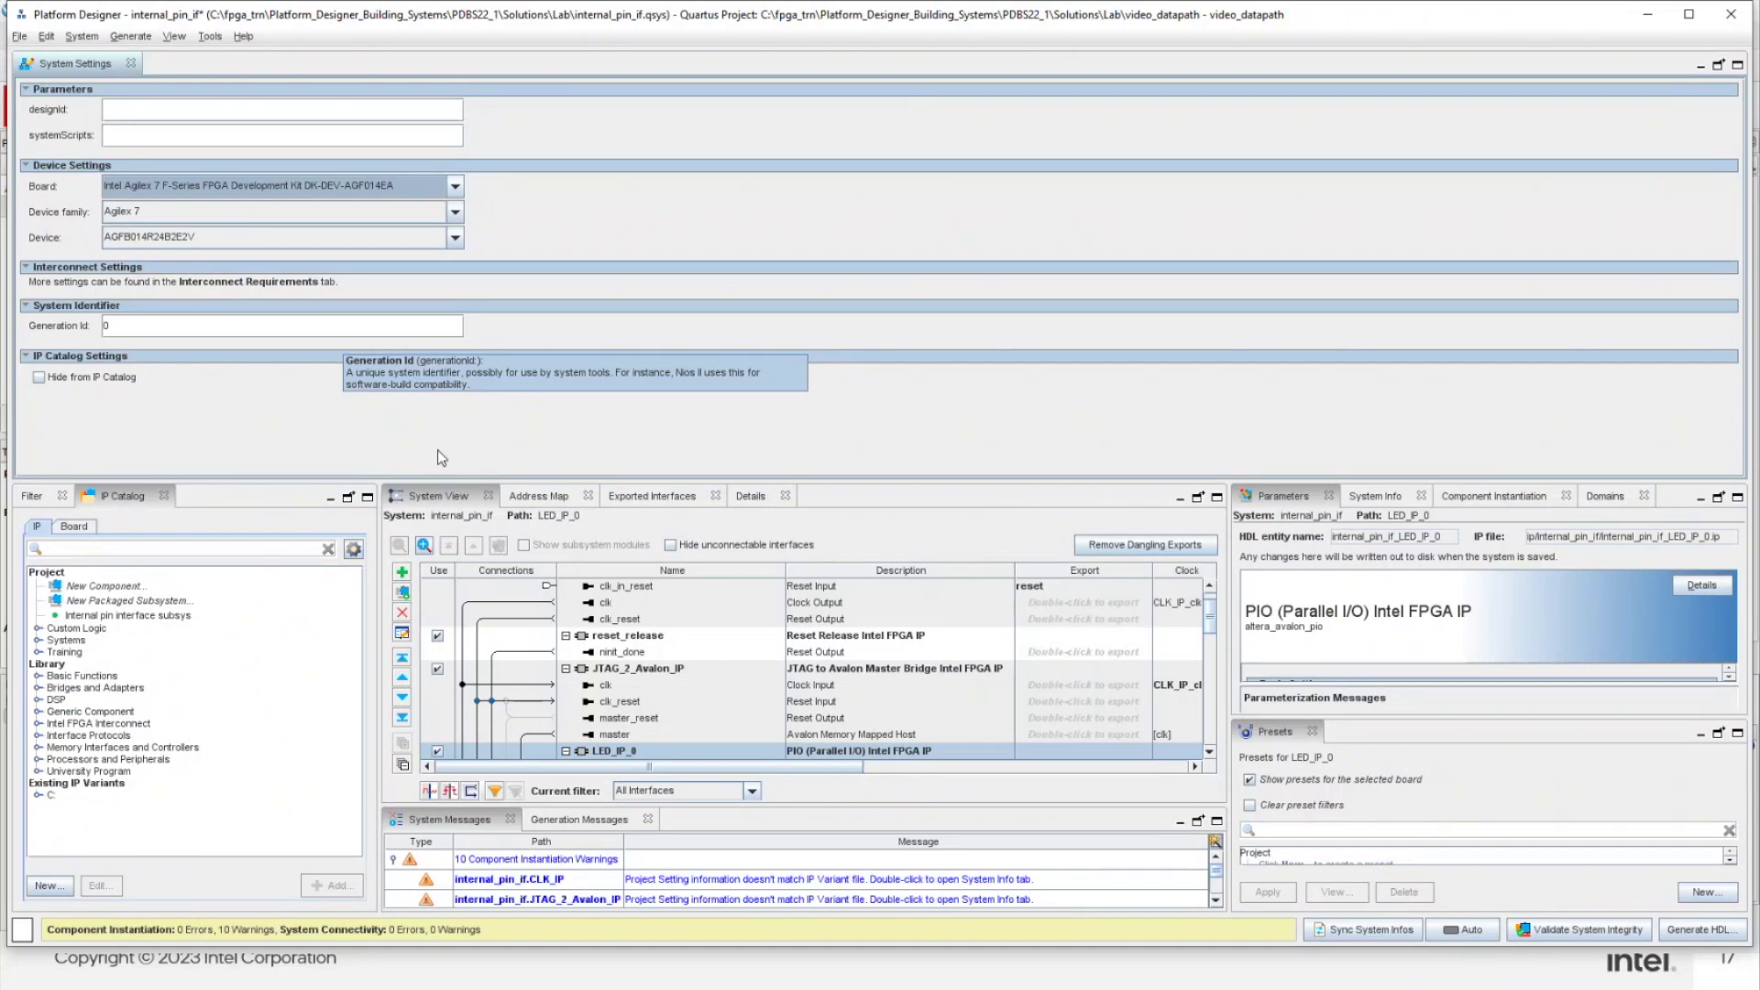
# Close the System Settings and show all IPs for every board in the catalog's board view
pyautogui.click(131, 63)
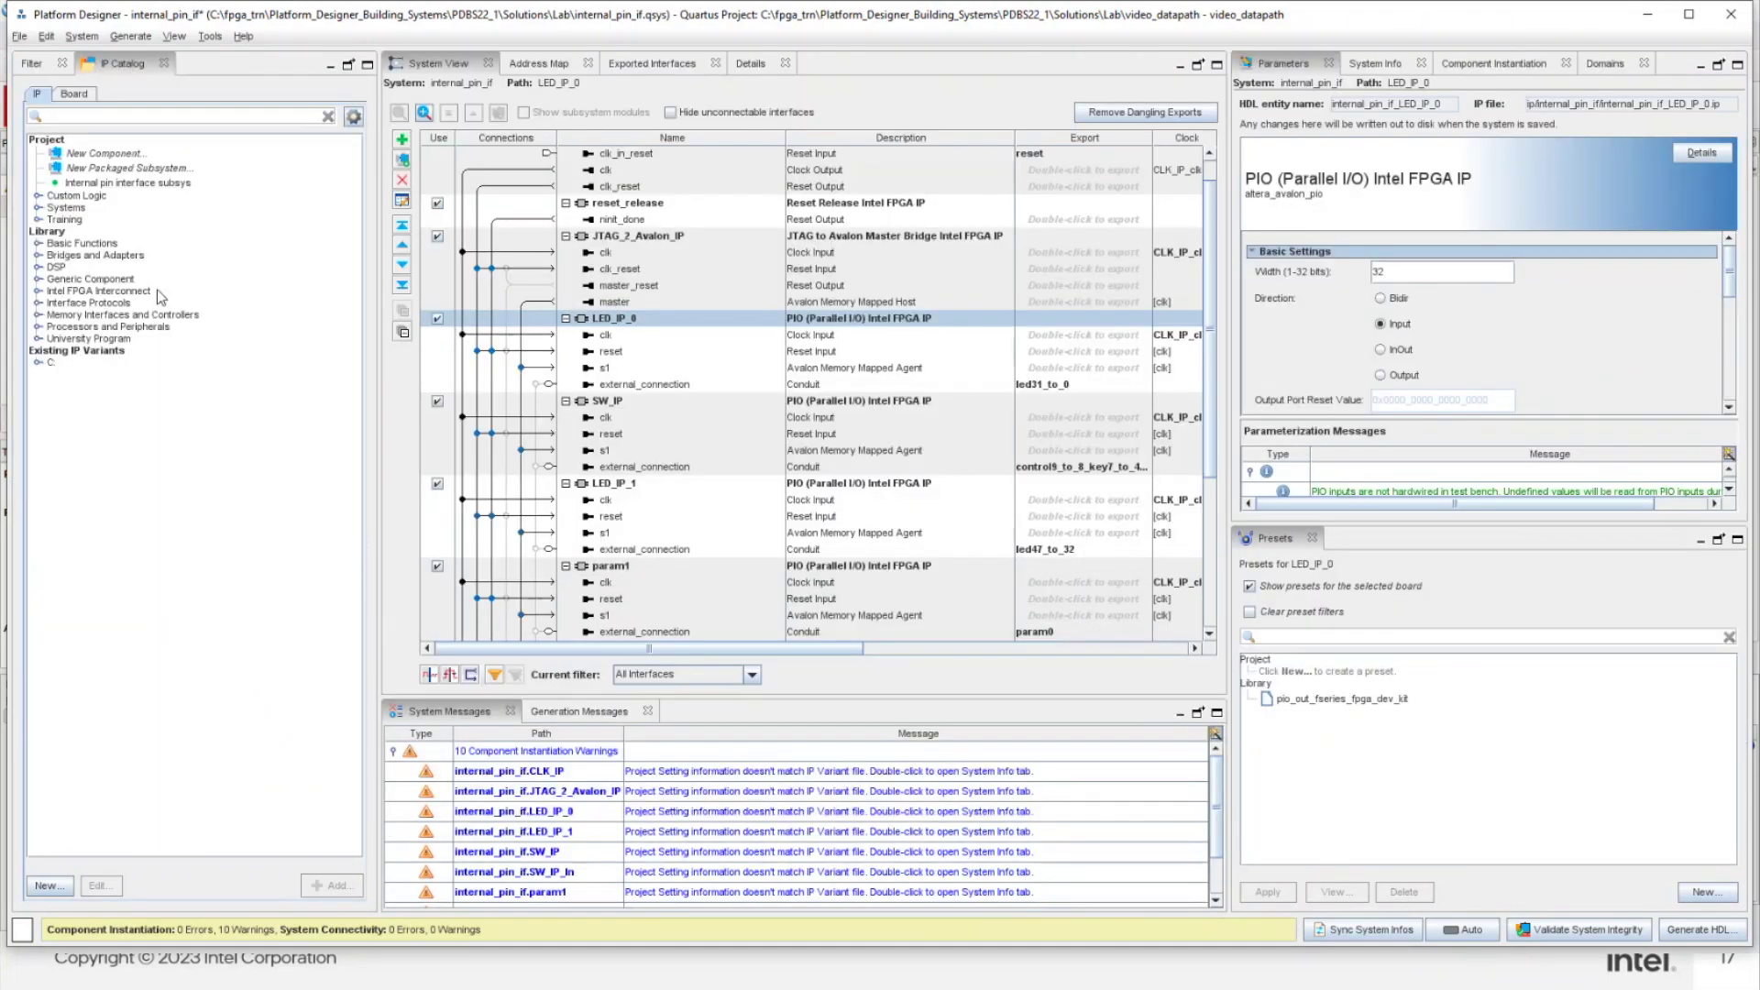
pyautogui.click(68, 94)
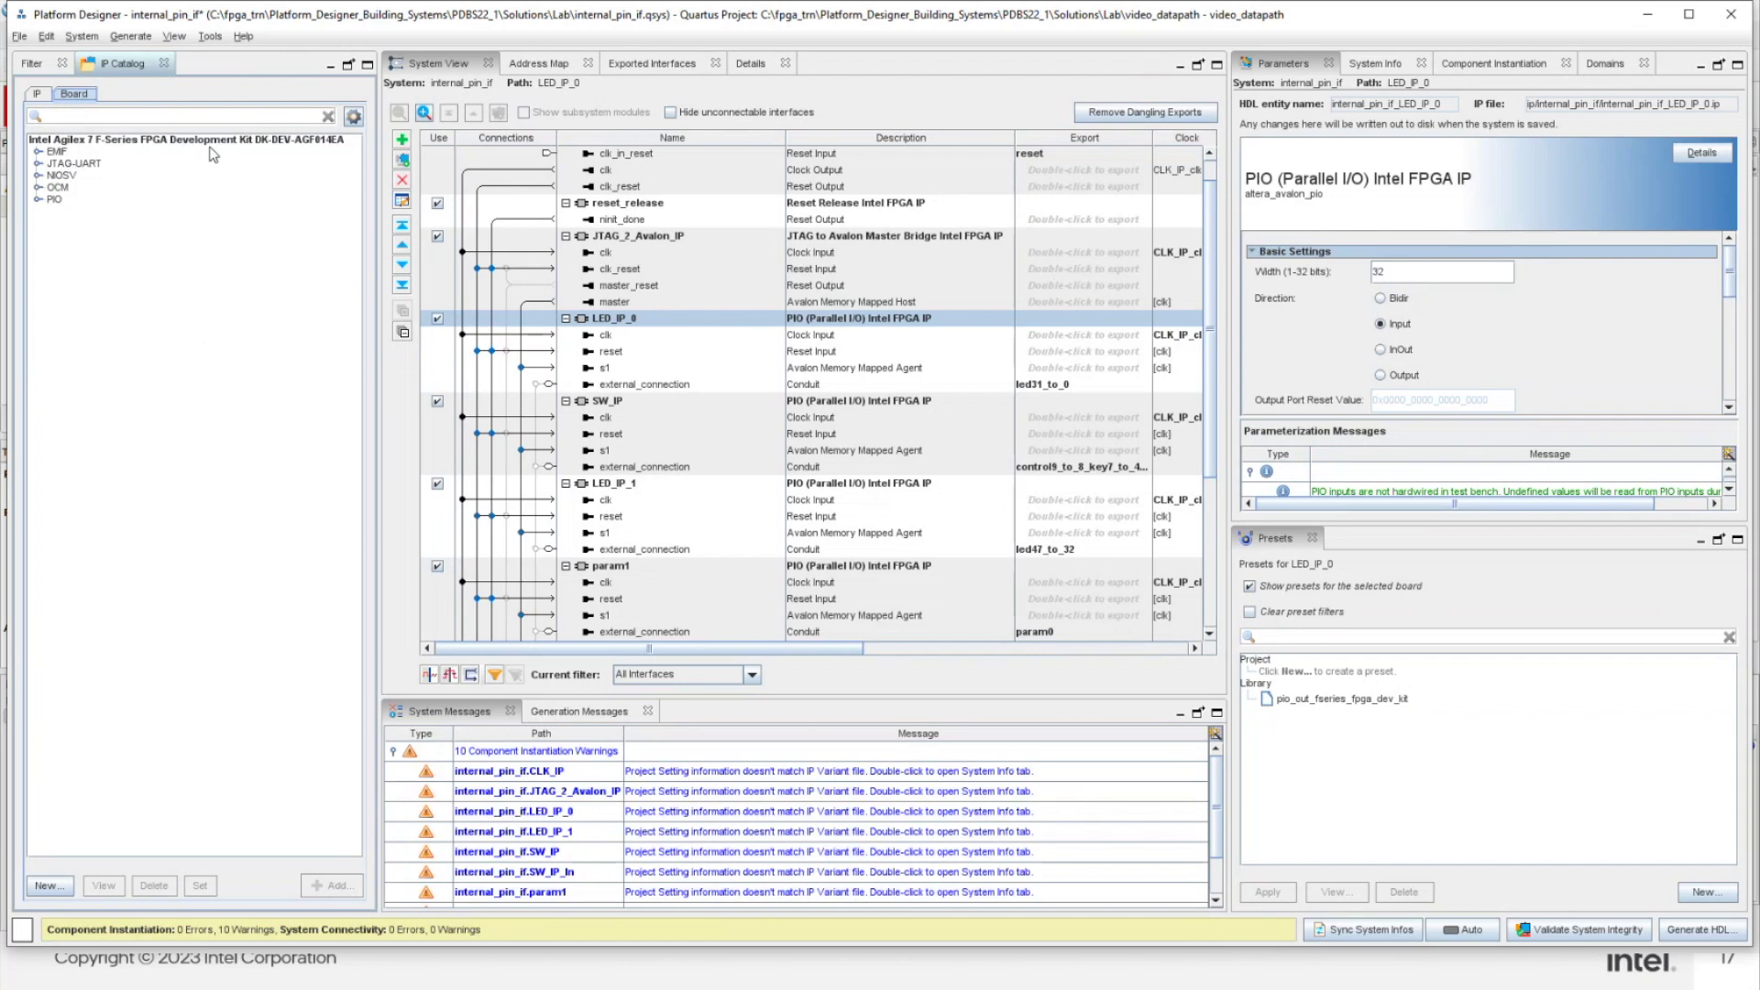
pyautogui.click(356, 118)
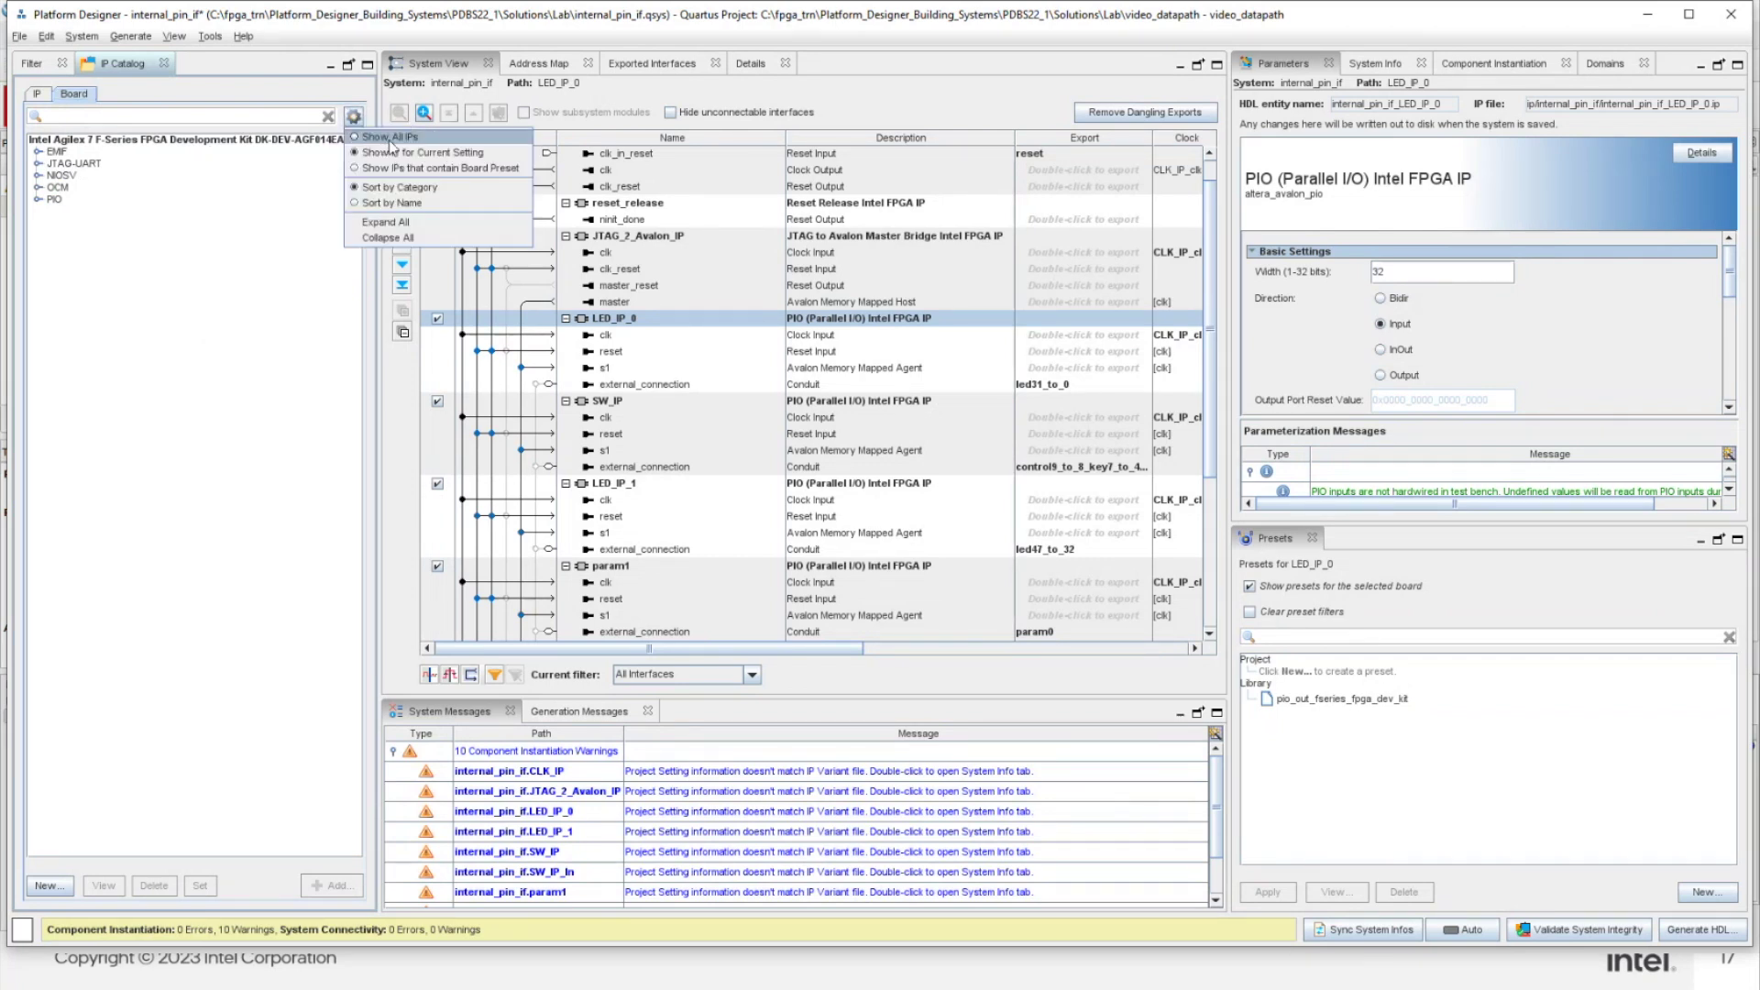
pyautogui.click(385, 137)
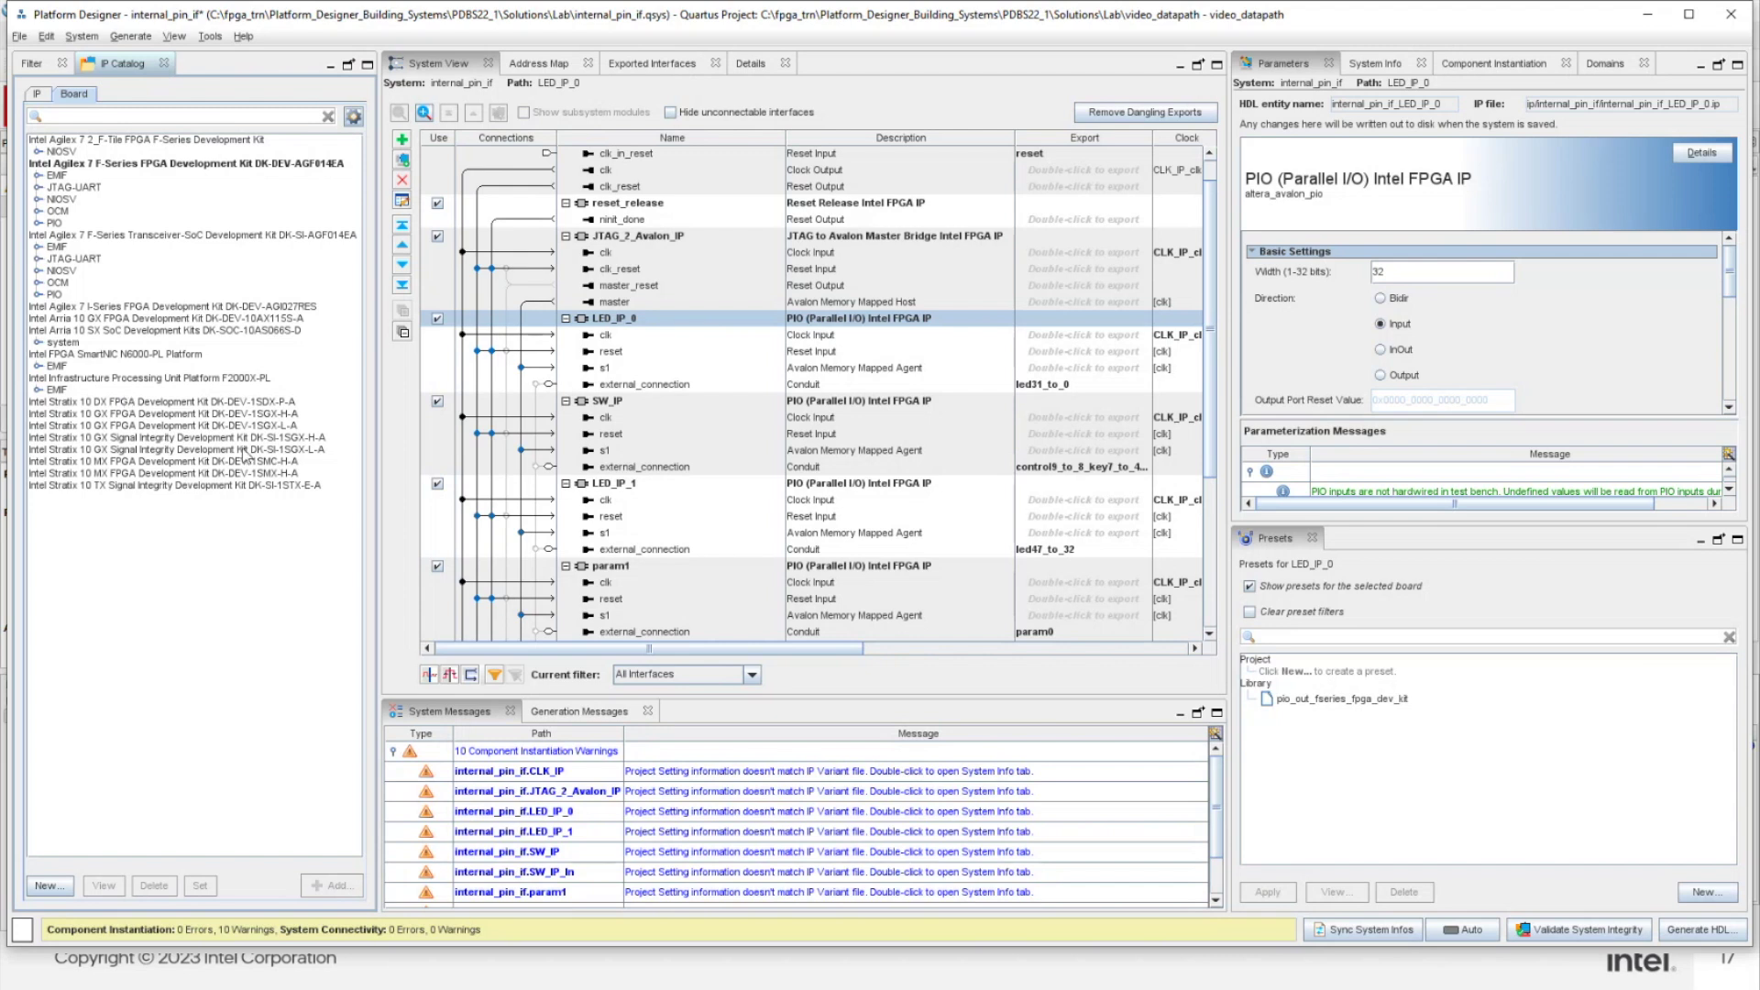
# Restrict the board catalog to IP for the current setting and expand the EMIF category with both of its presets
pyautogui.click(354, 117)
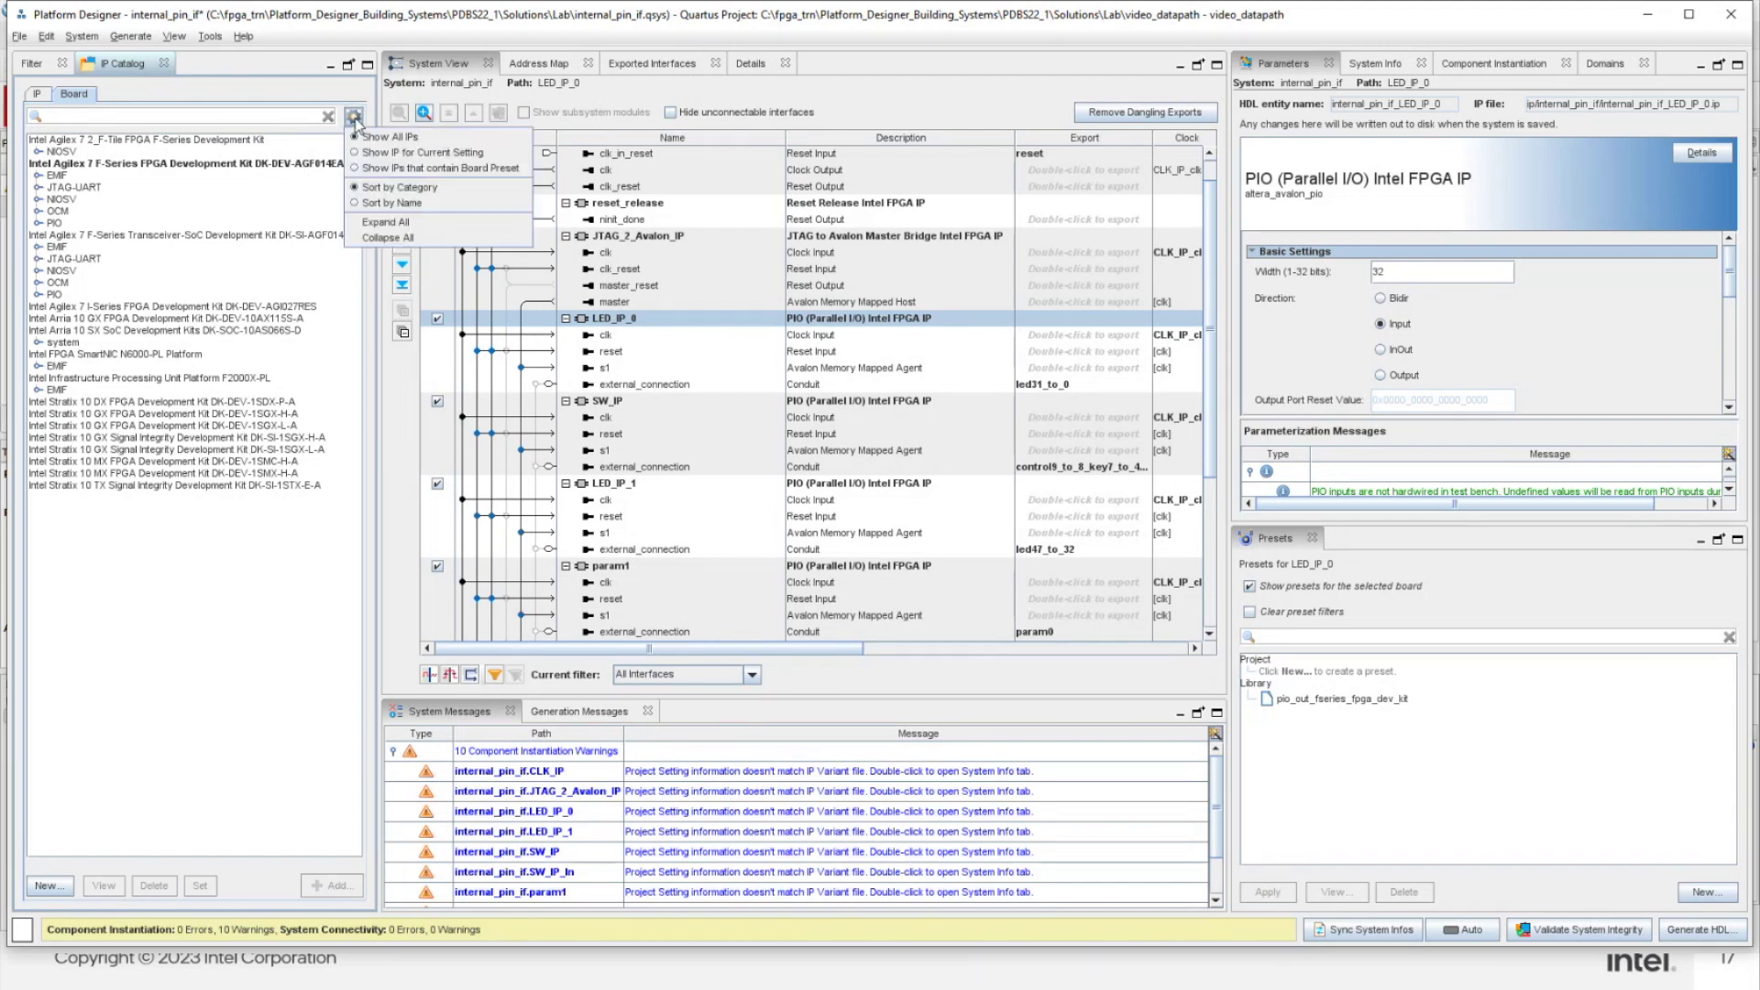
pyautogui.click(418, 153)
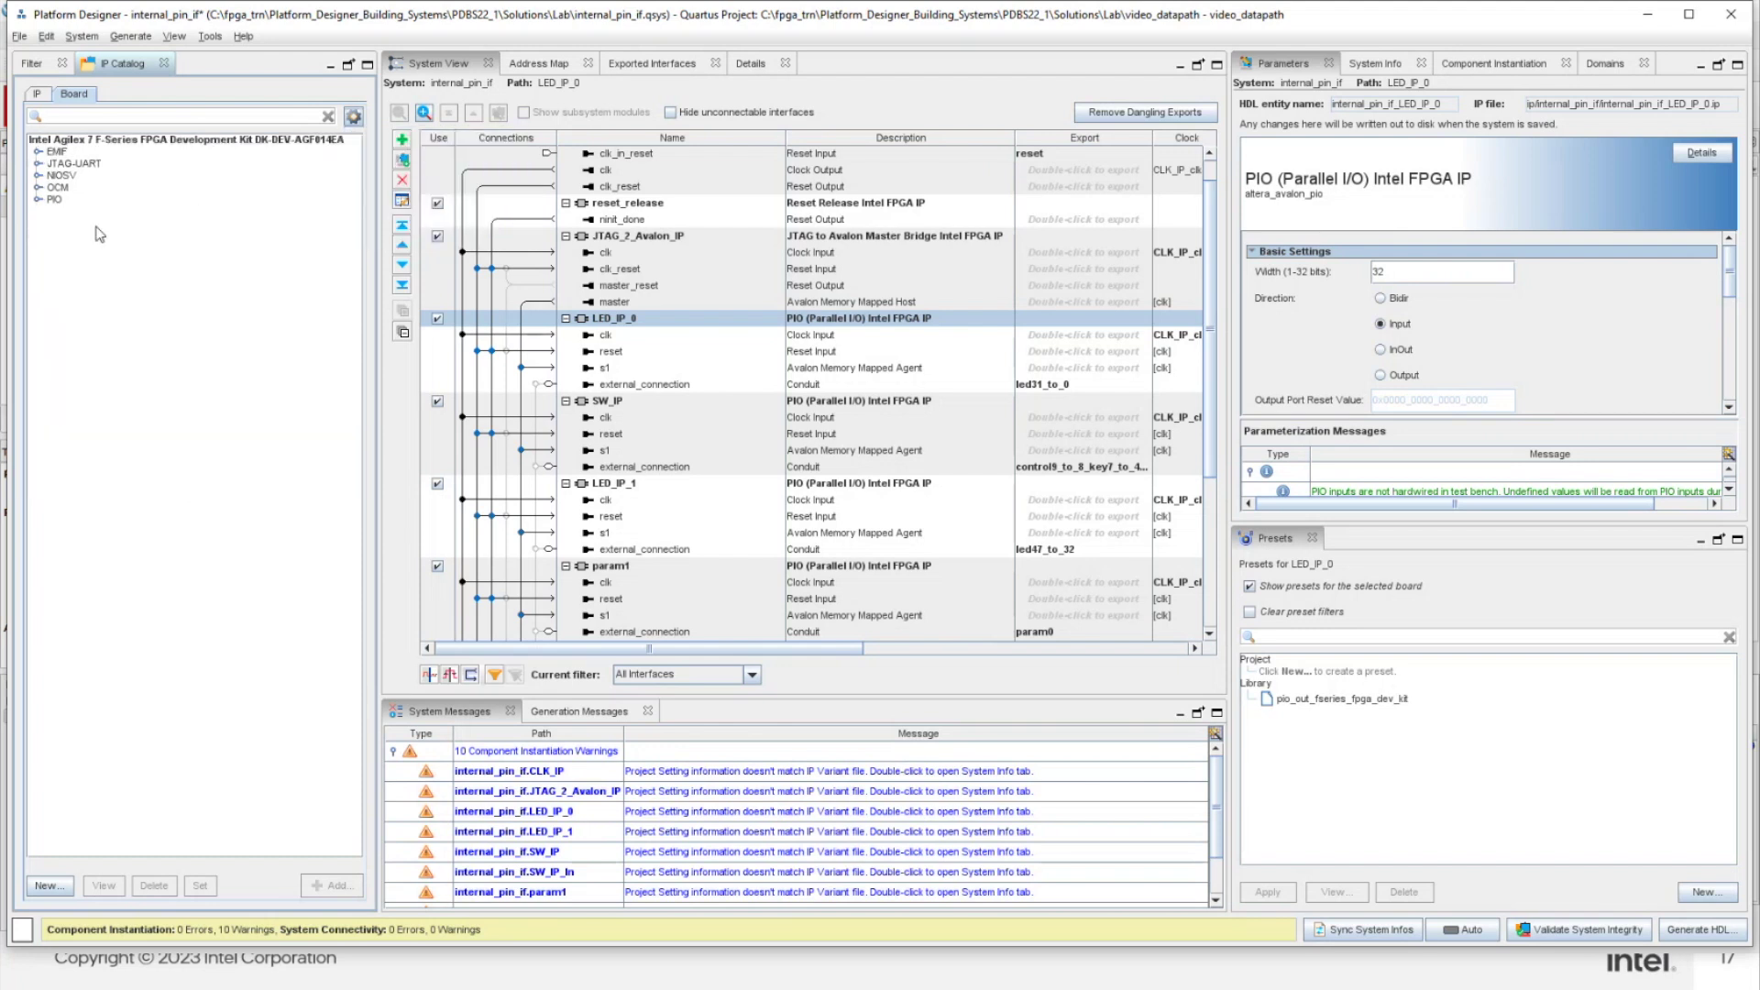
pyautogui.click(38, 151)
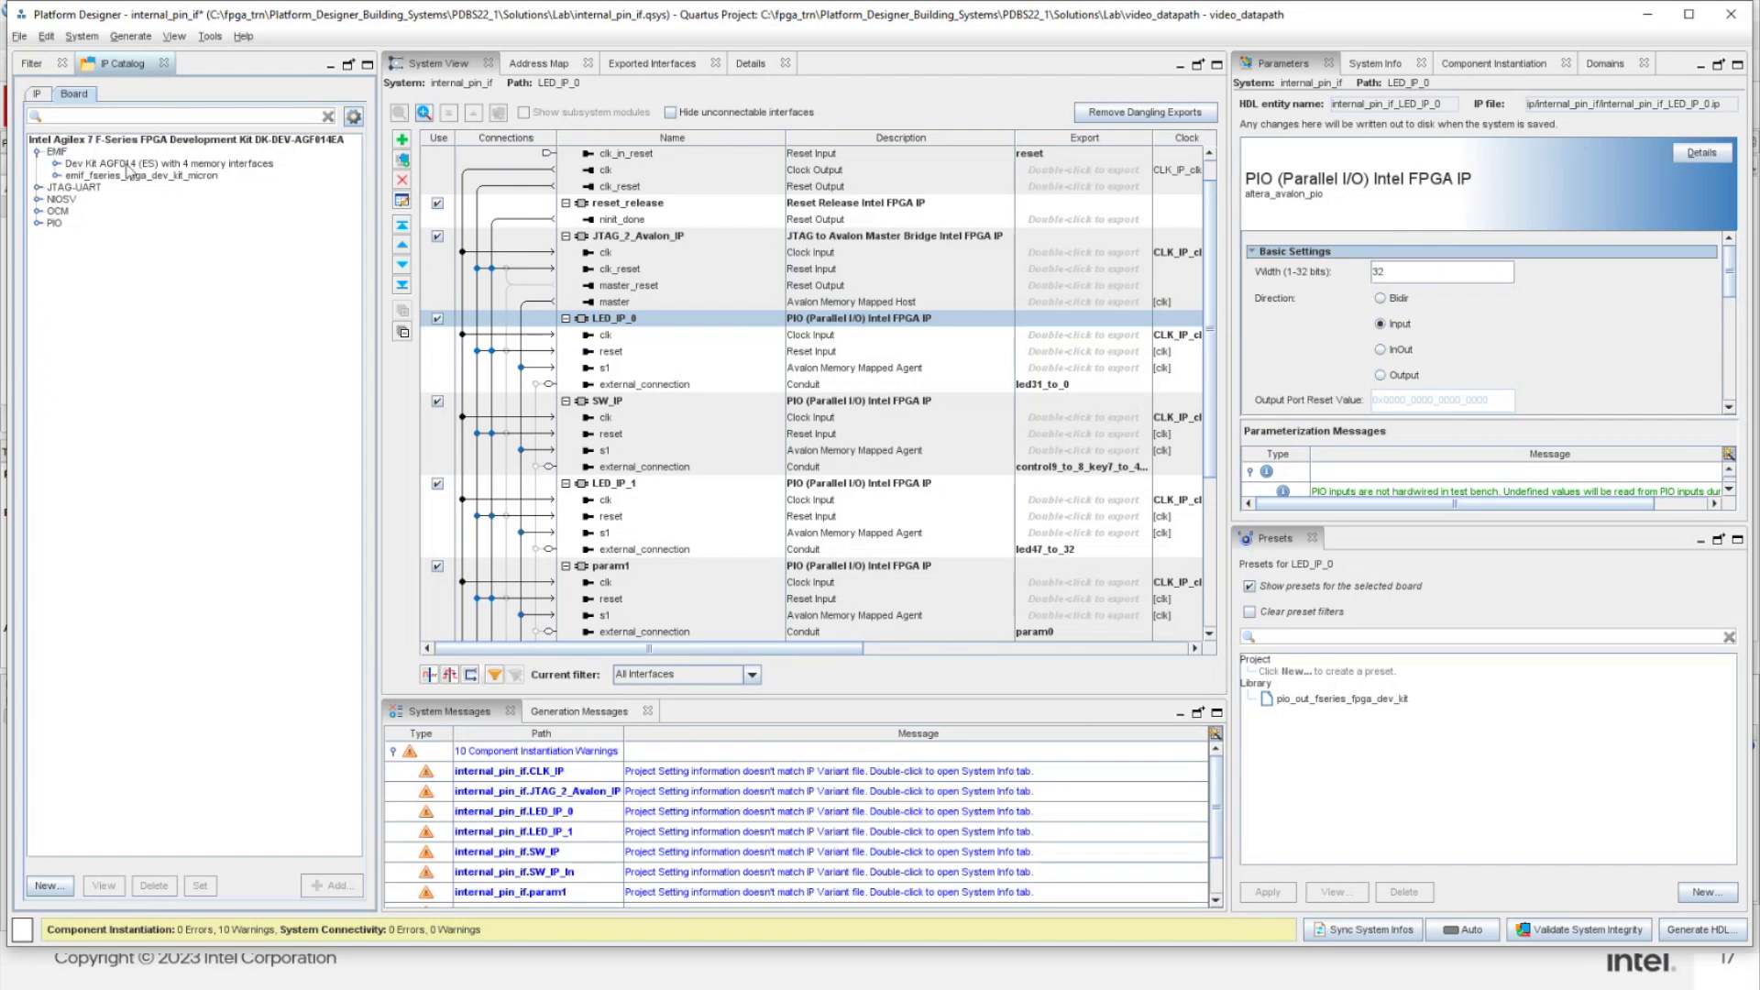
pyautogui.click(56, 163)
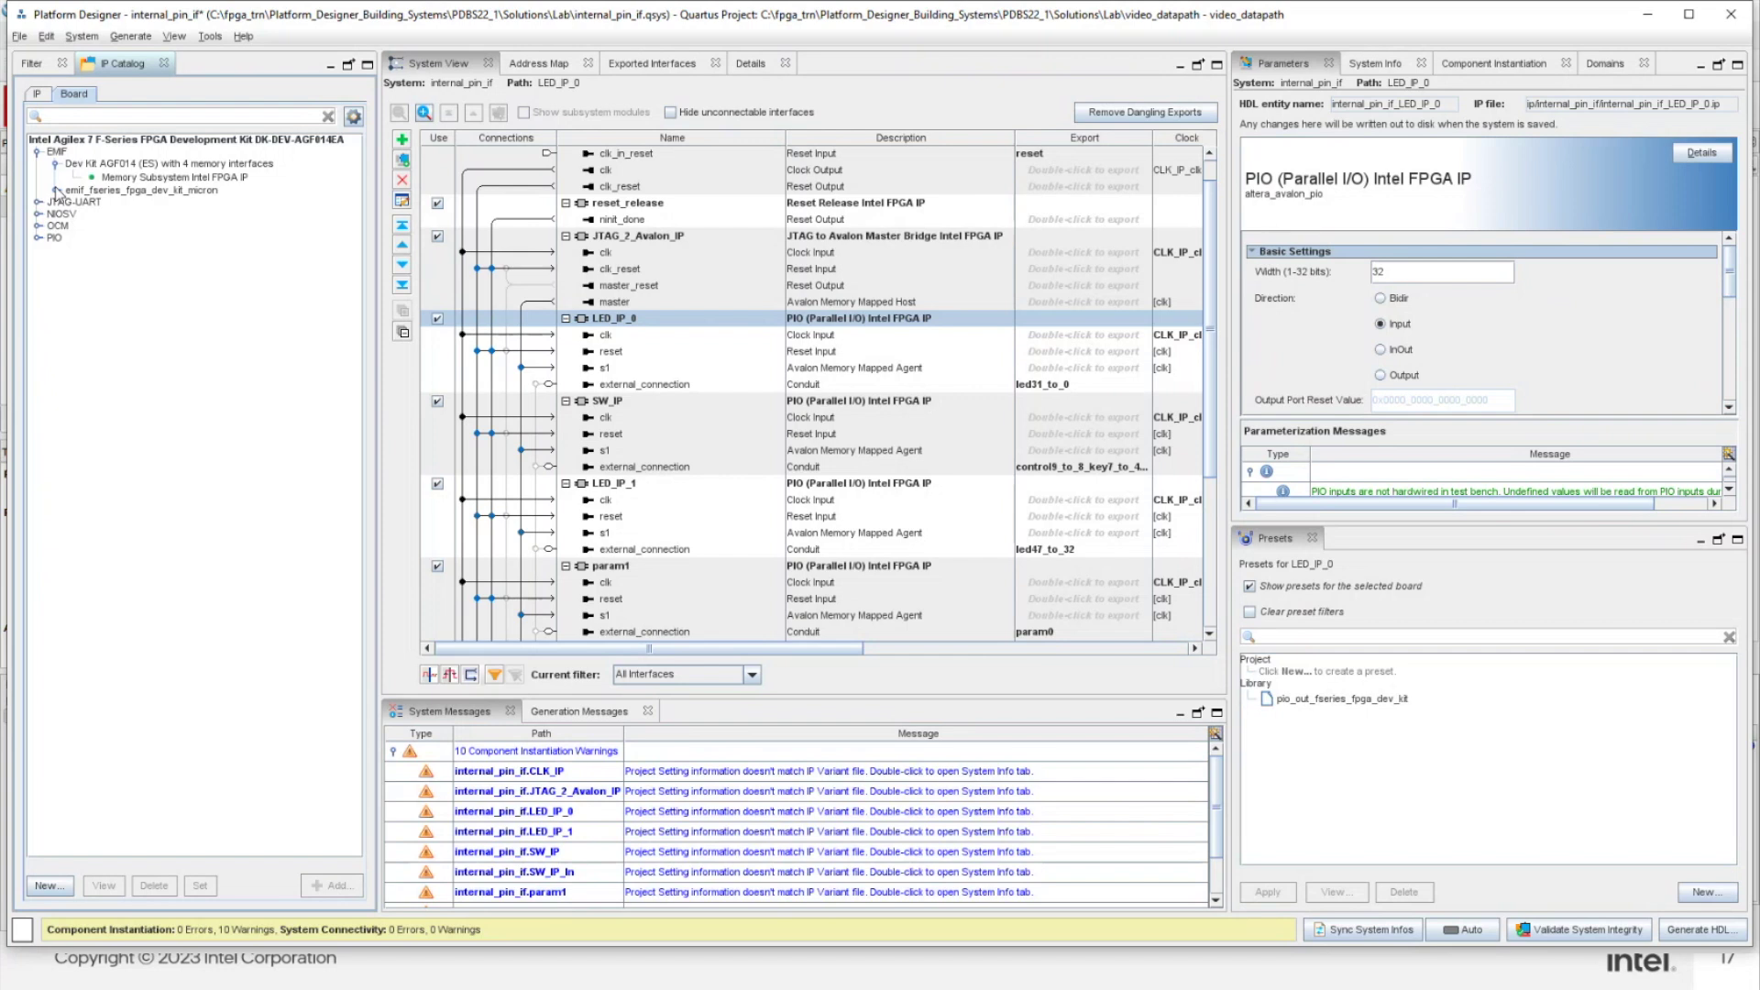
pyautogui.click(56, 190)
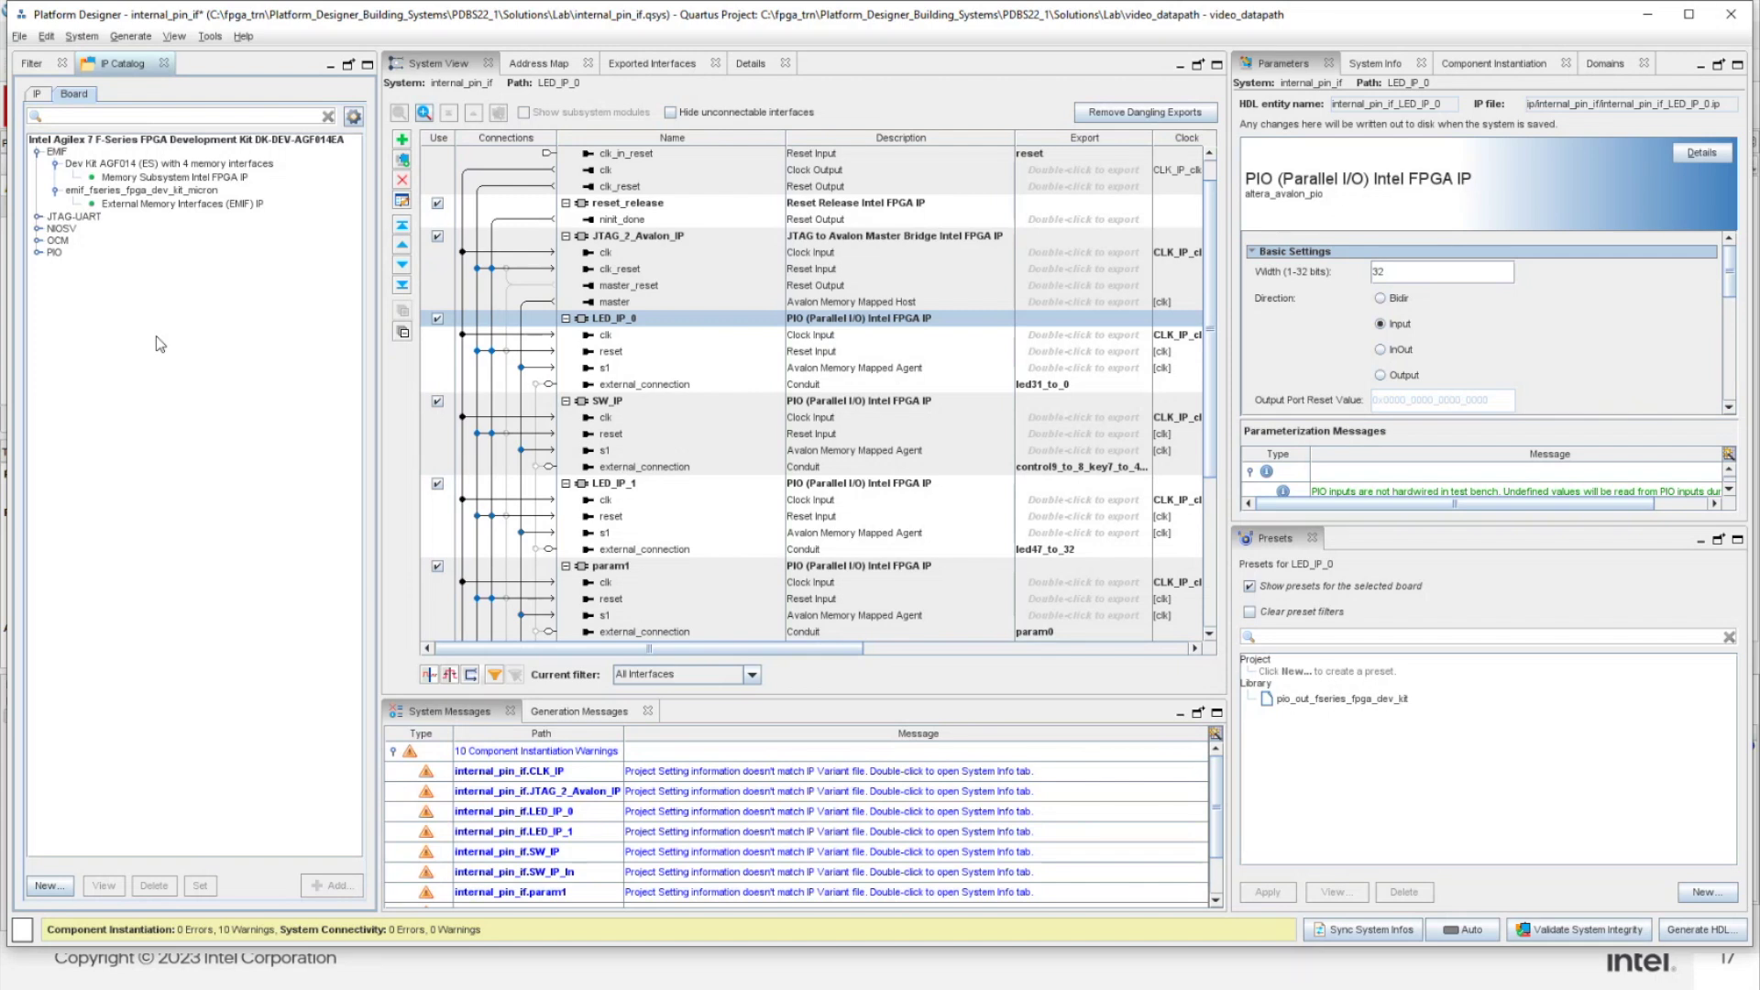
pyautogui.hotkey('alt', 'Tab')
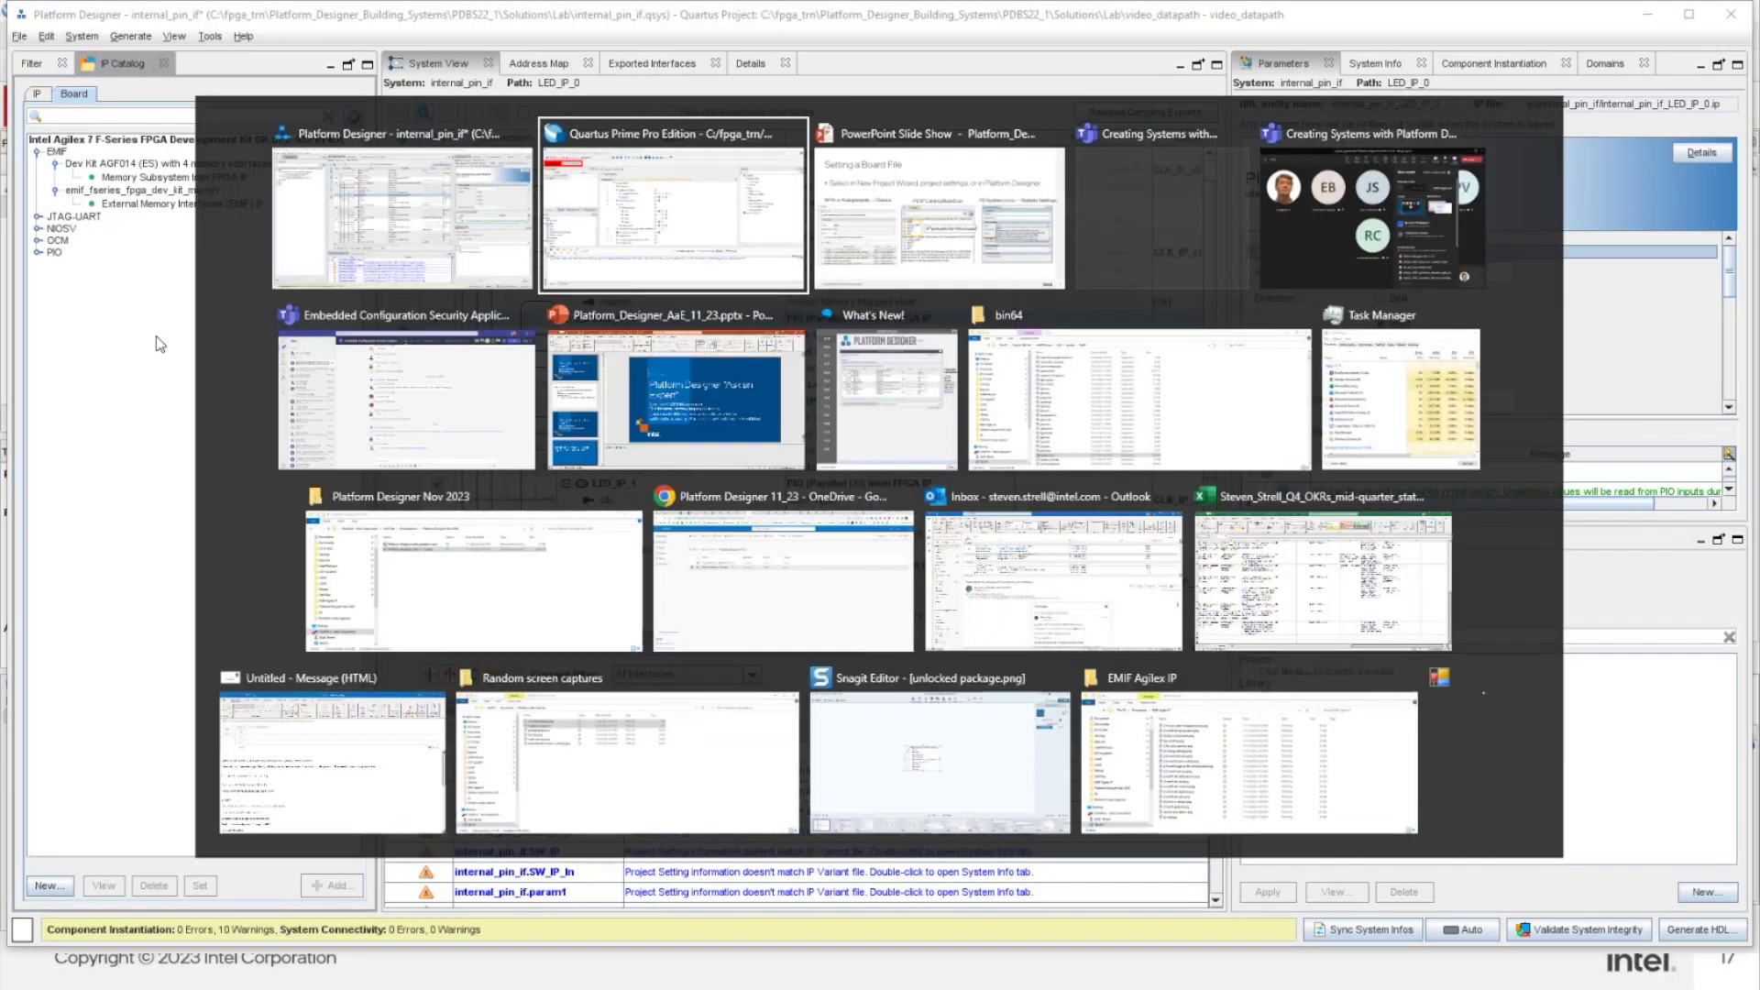
pyautogui.hotkey('alt', 'Tab')
pyautogui.hotkey('alt', 'Tab')
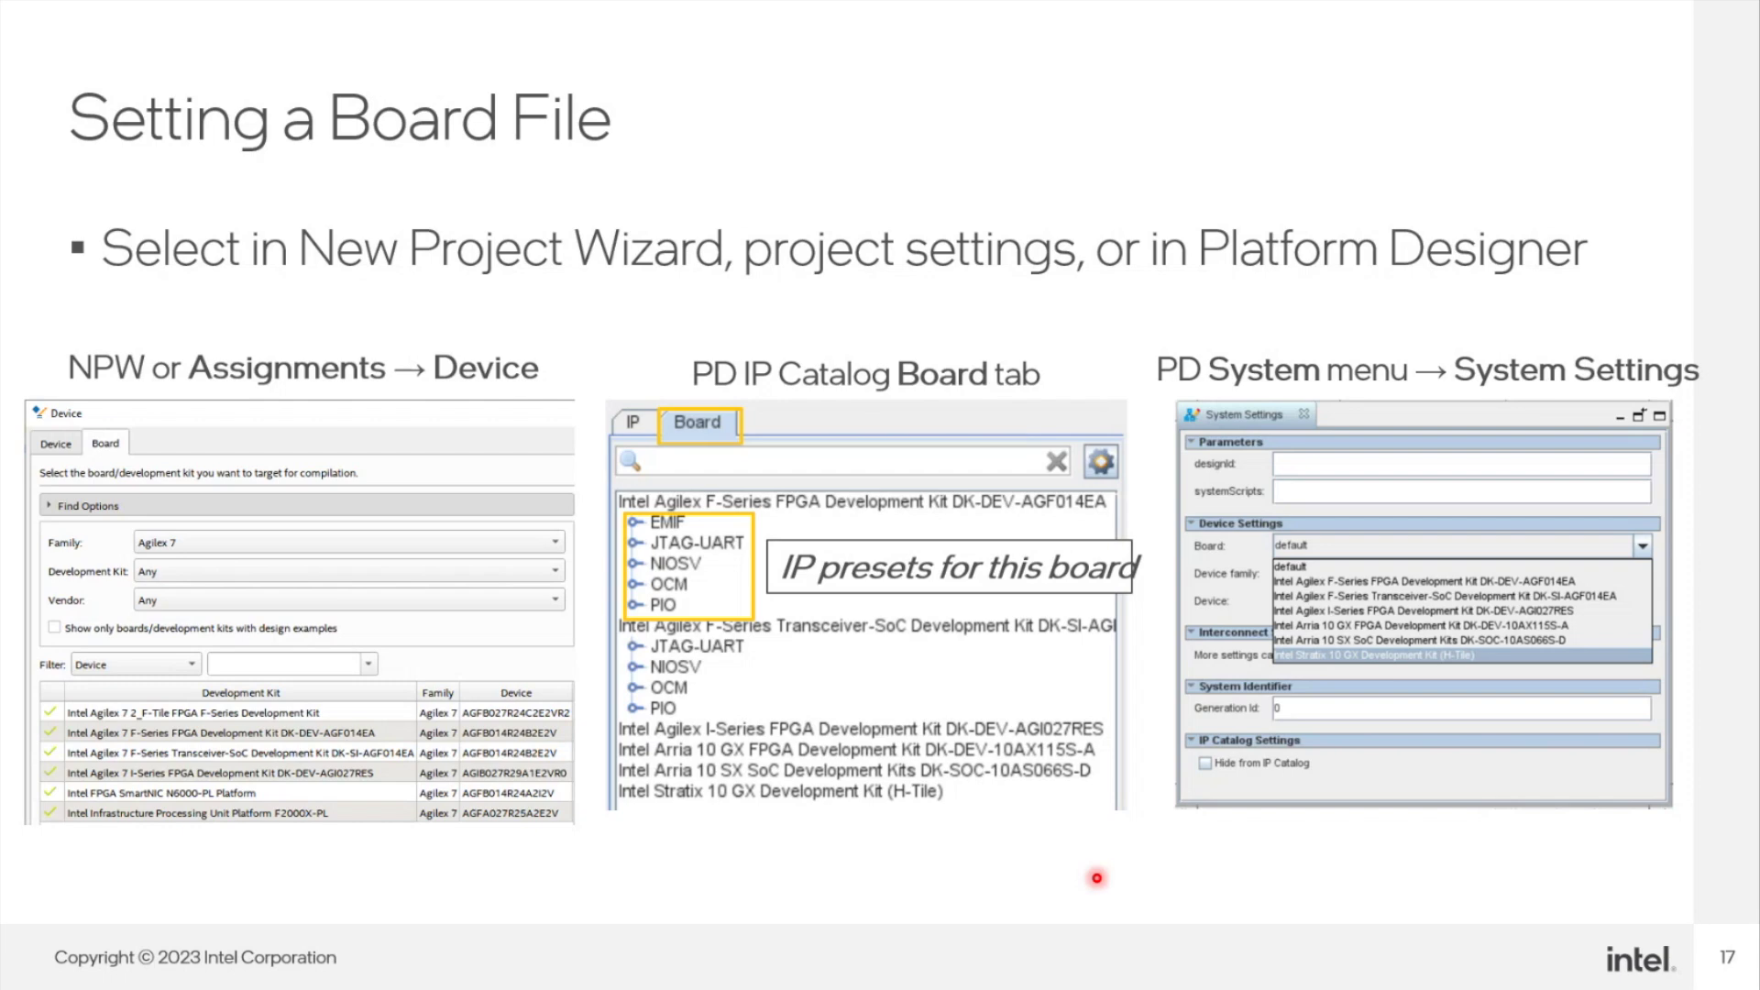
pyautogui.hotkey('alt', 'Tab')
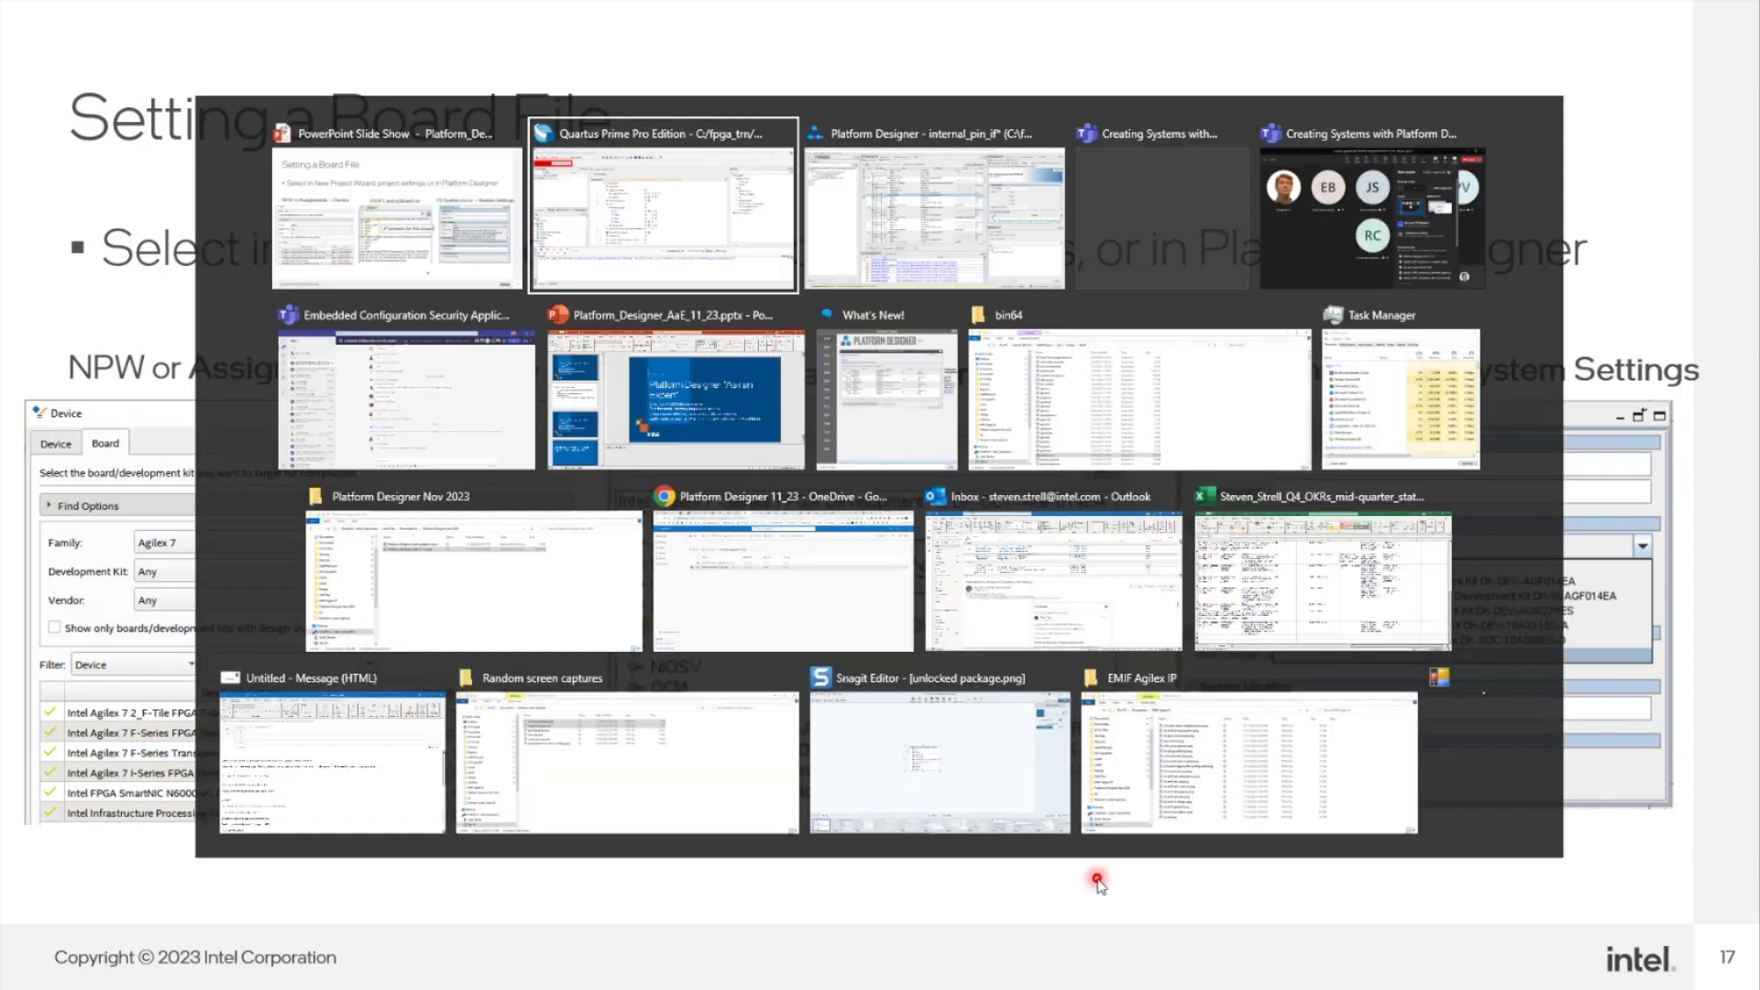
pyautogui.hotkey('alt', 'Tab')
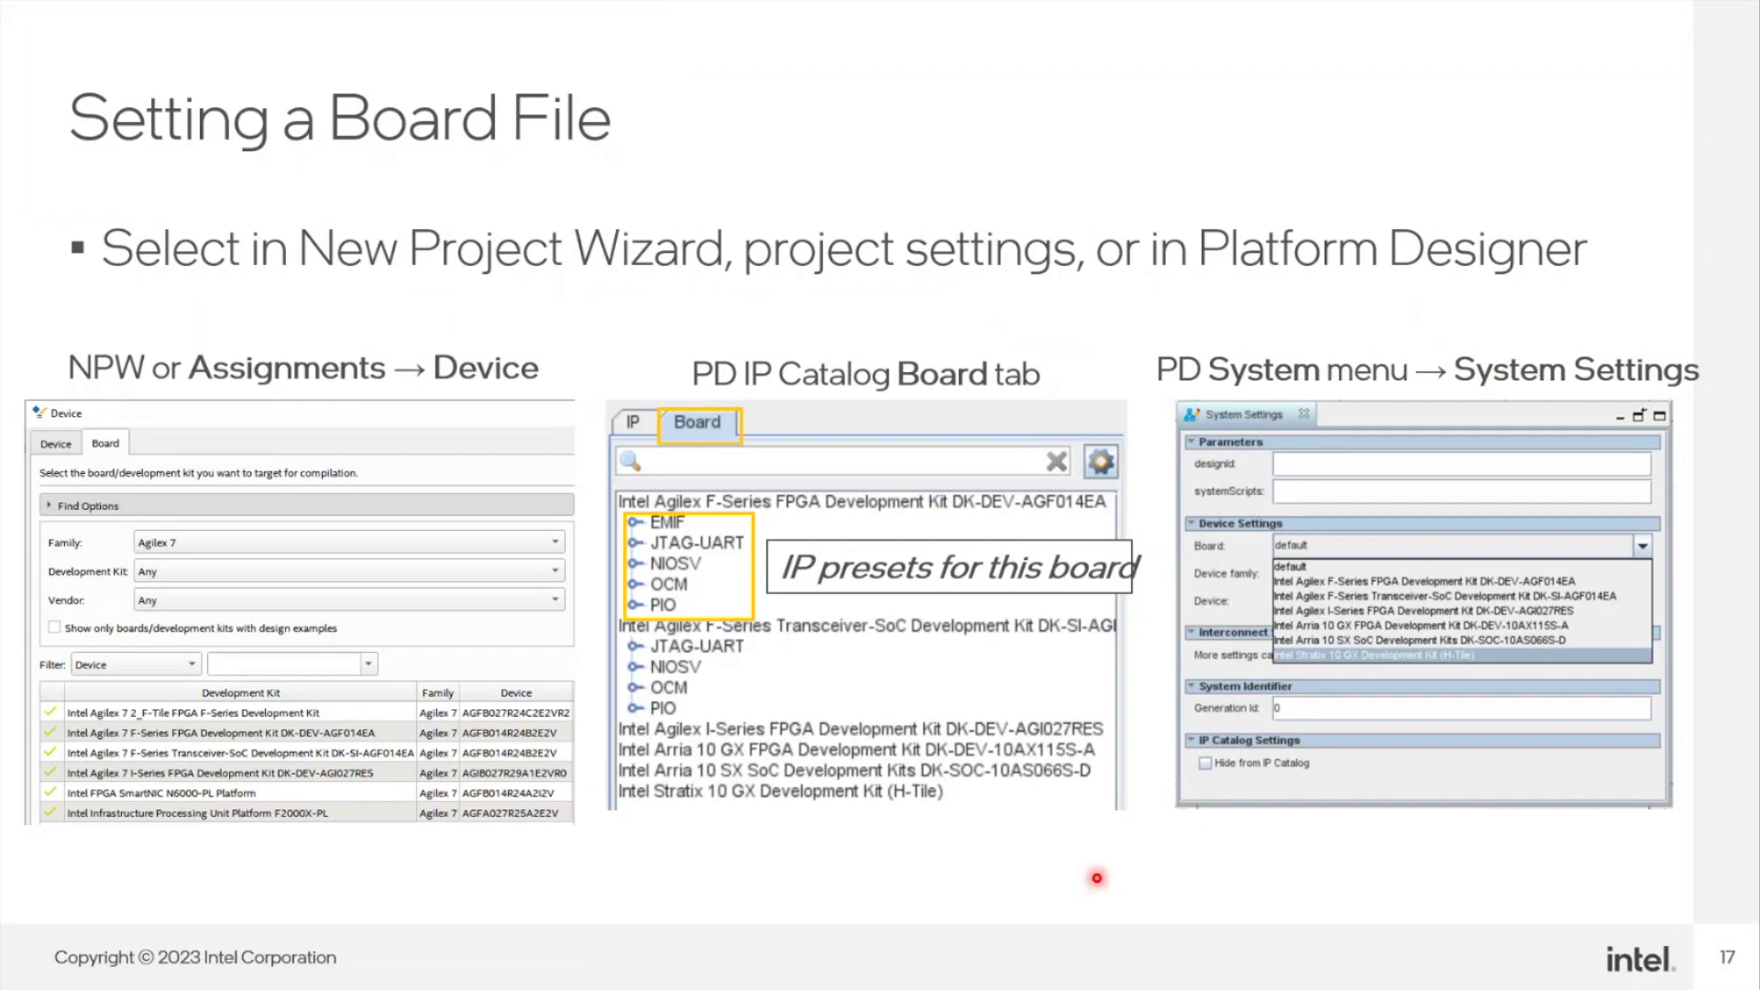
pyautogui.hotkey('alt', 'Tab')
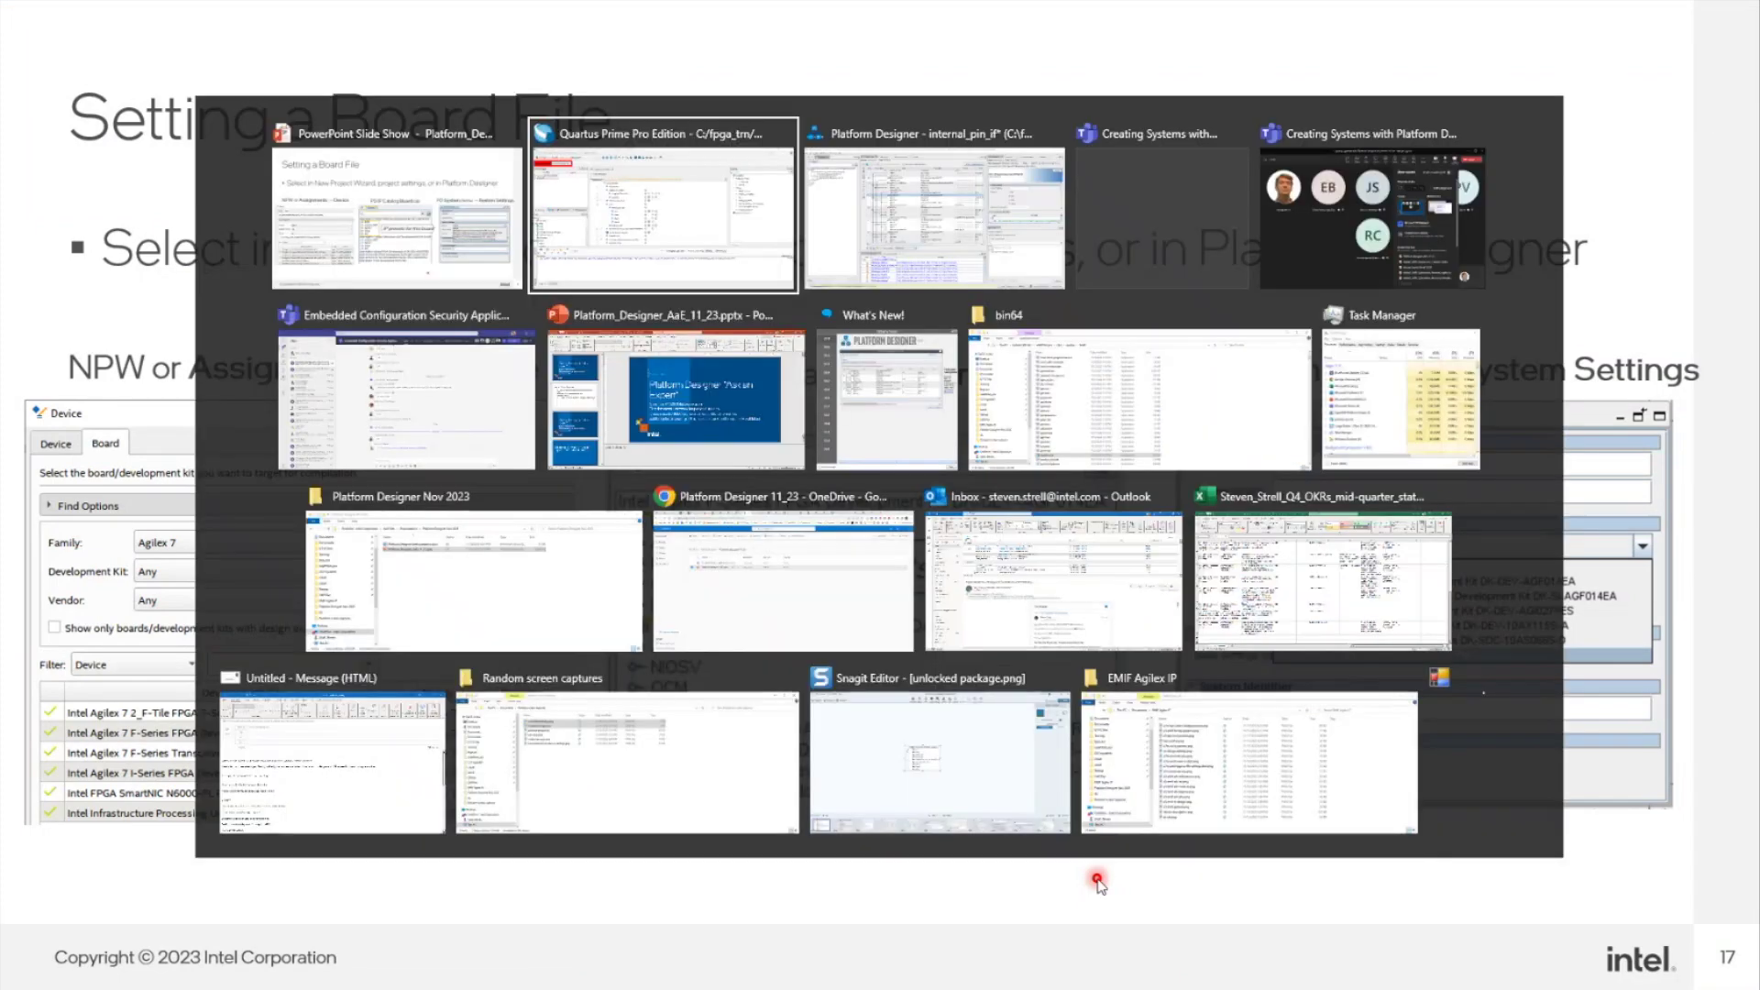
pyautogui.hotkey('alt', 'Tab')
pyautogui.hotkey('alt', 'Tab')
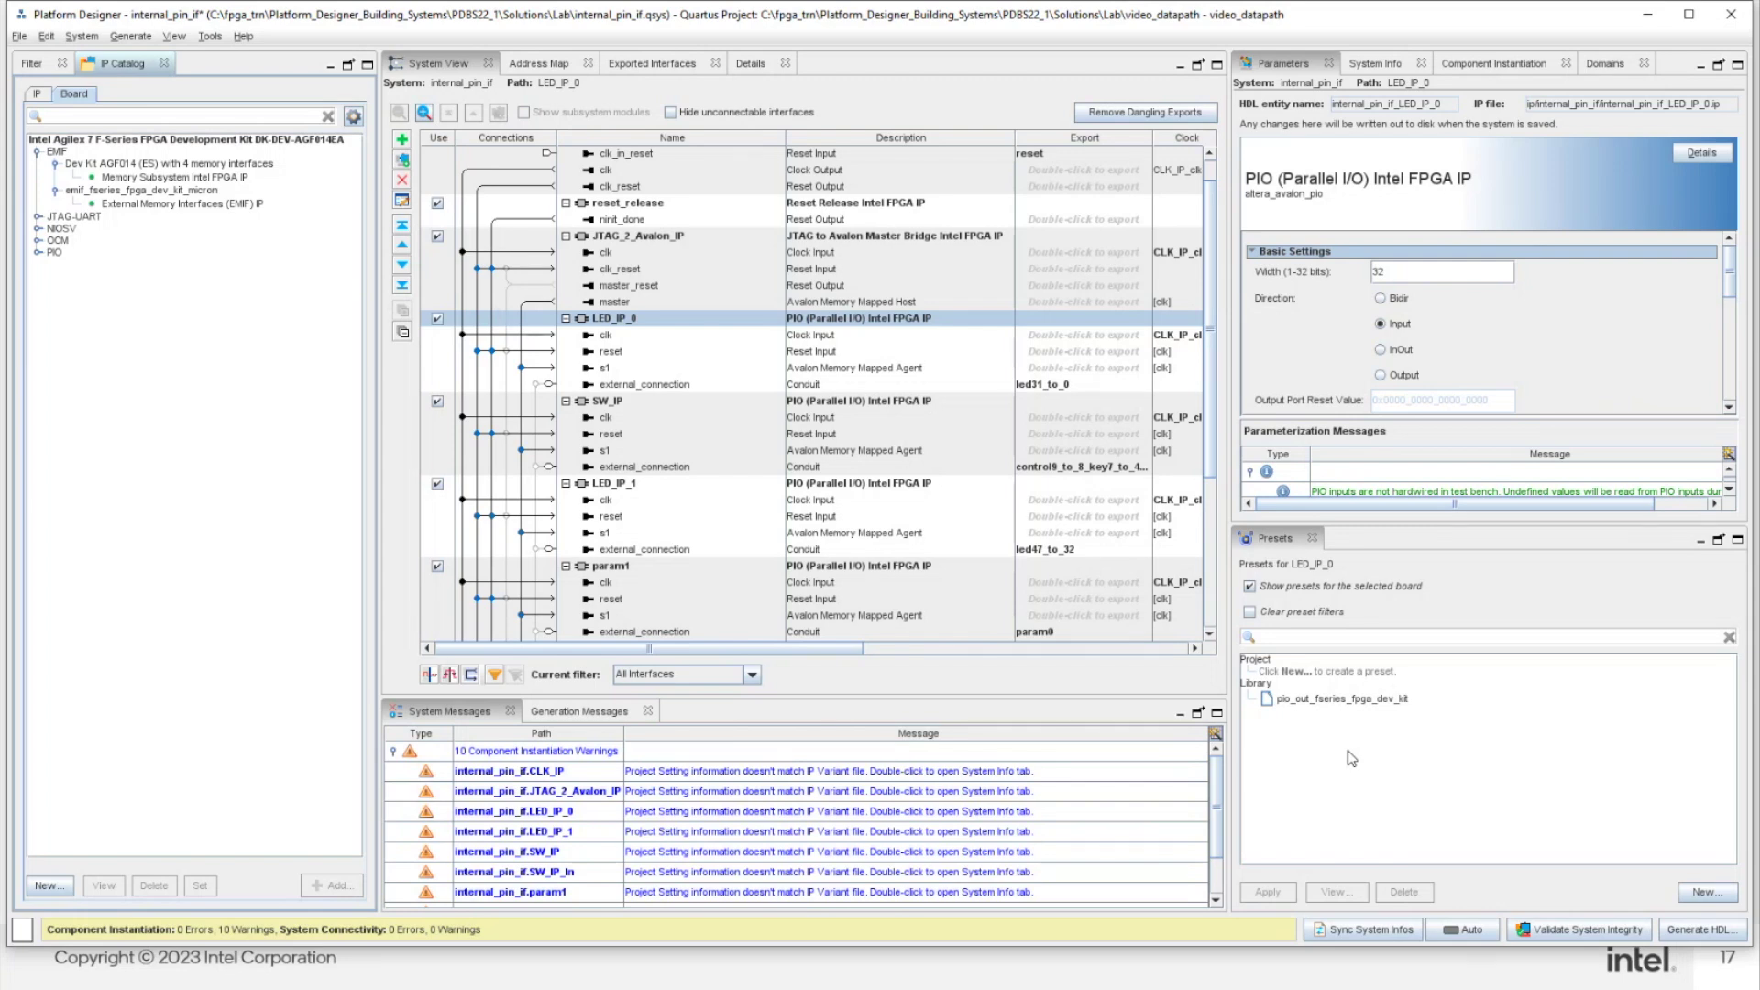
pyautogui.hotkey('alt', 'Tab')
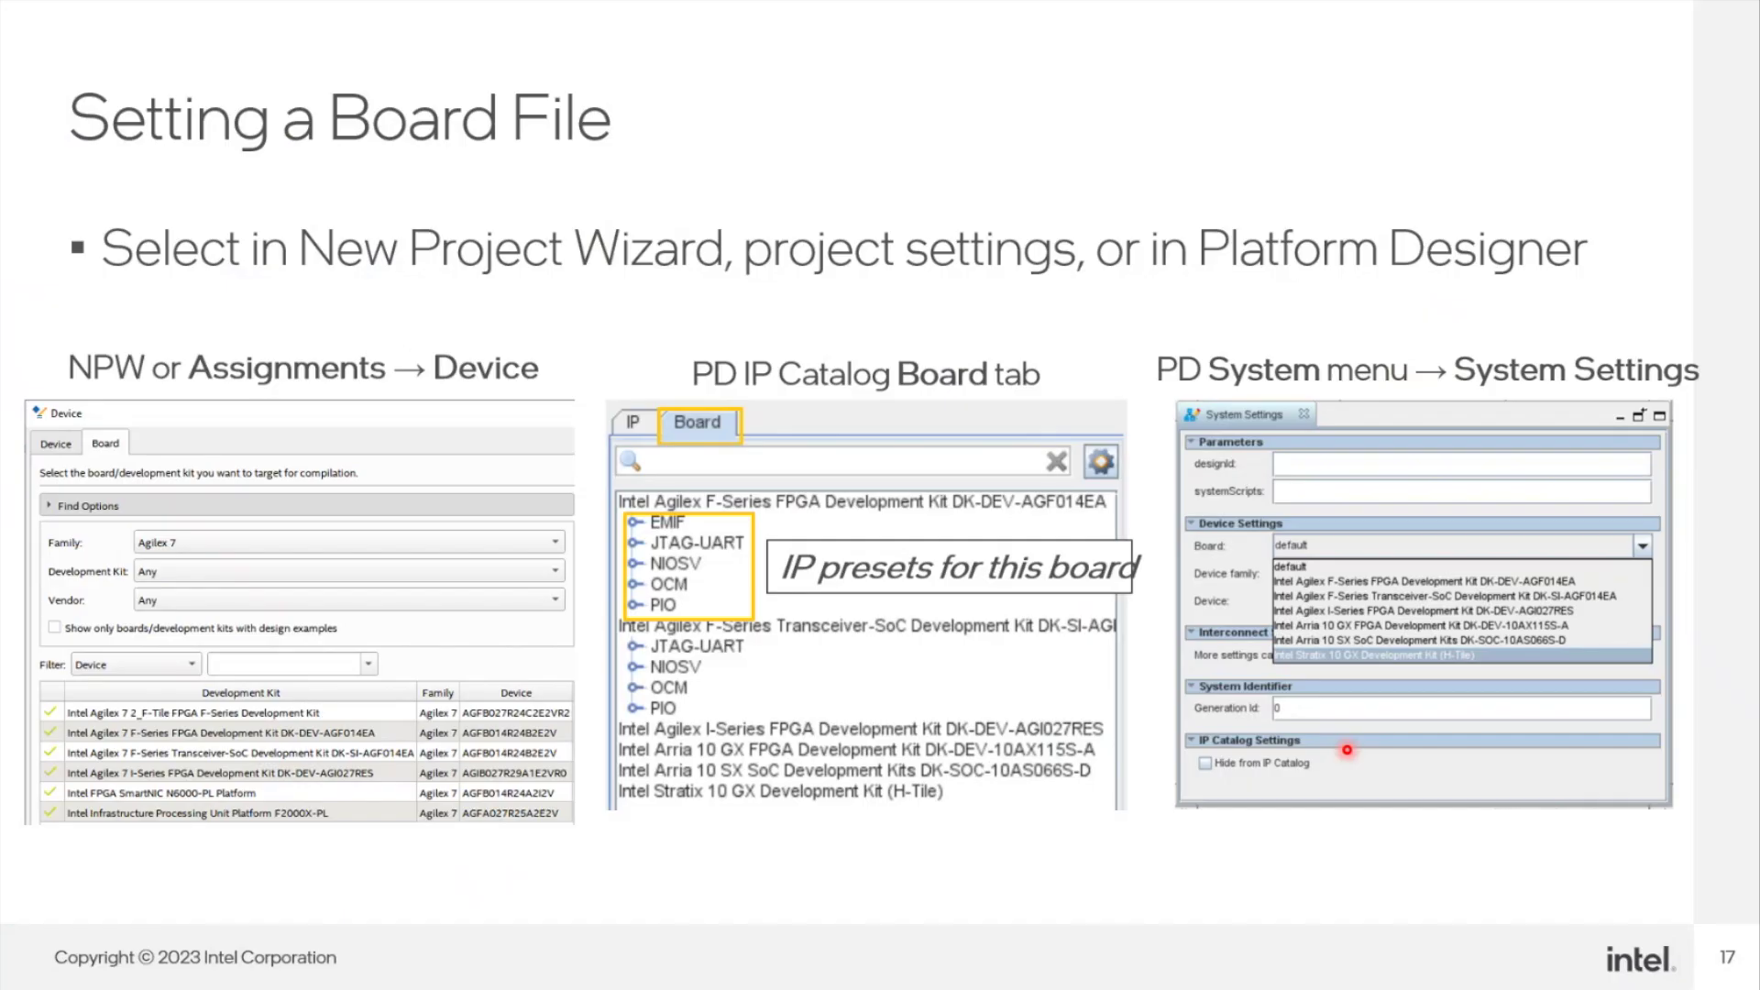